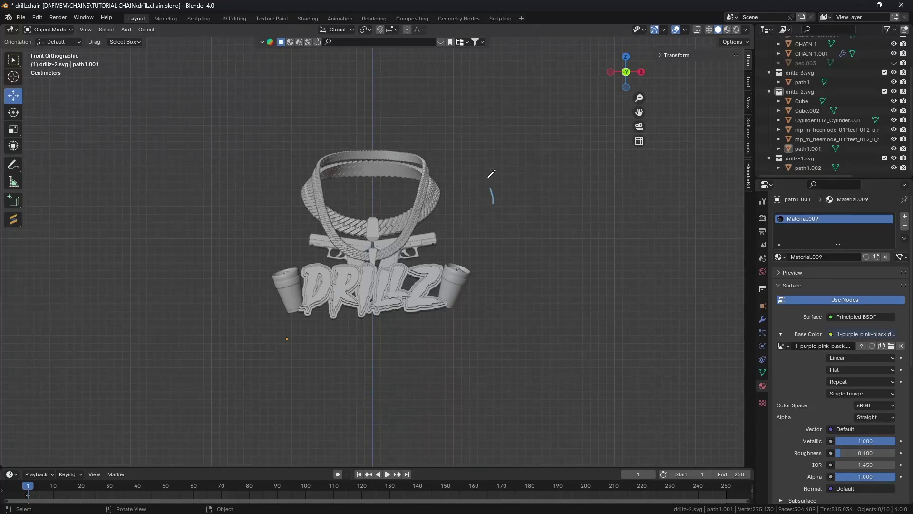
Draw a freehand annotation loop around the Drillz chain model in the front view.
mouse_move(511, 183)
left_mouse_down()
mouse_move(396, 125)
mouse_move(295, 140)
mouse_move(237, 224)
mouse_move(280, 367)
mouse_move(482, 412)
mouse_move(546, 254)
mouse_move(413, 110)
left_mouse_up()
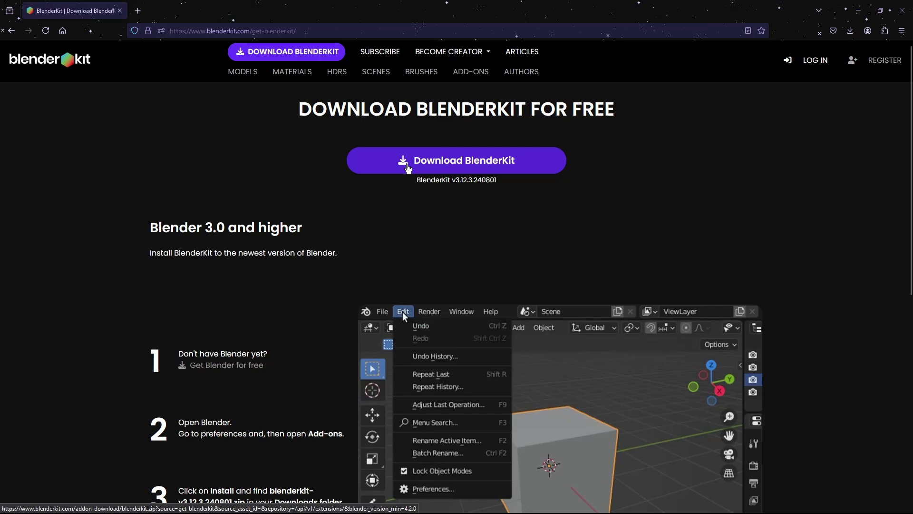
Download the BlenderKit v3.12.3 add-on zip from blenderkit.com and return to Blender.
left_click(428, 164)
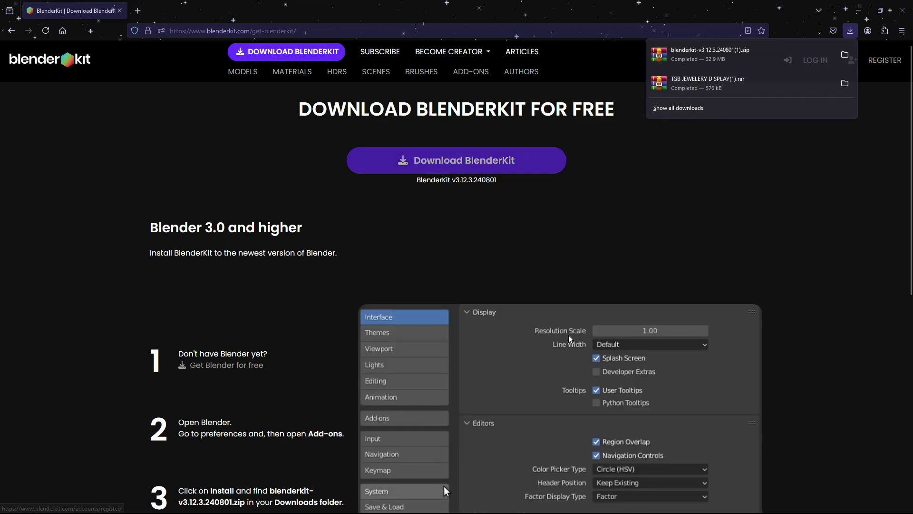
left_click(604, 503)
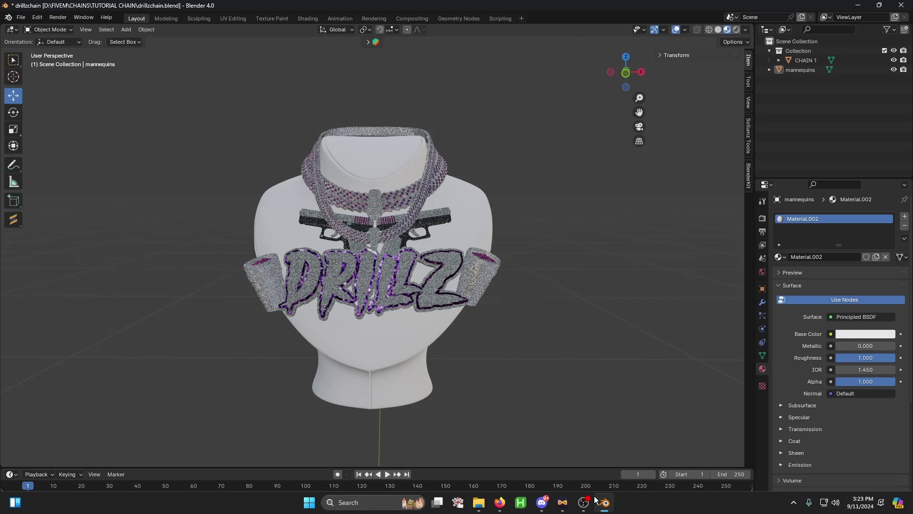
Install blenderkit-v3.12.3.240801.zip from the Downloads folder as an add-on through Preferences.
left_click(36, 18)
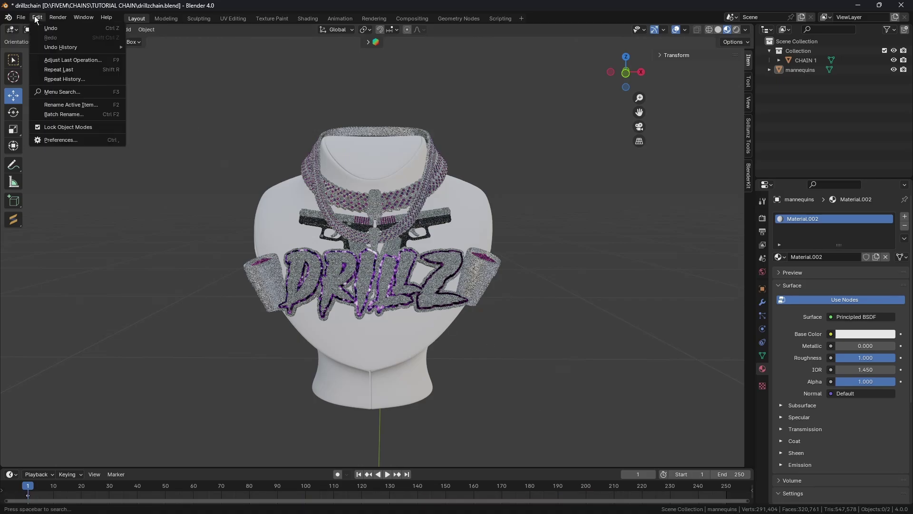
left_click(68, 139)
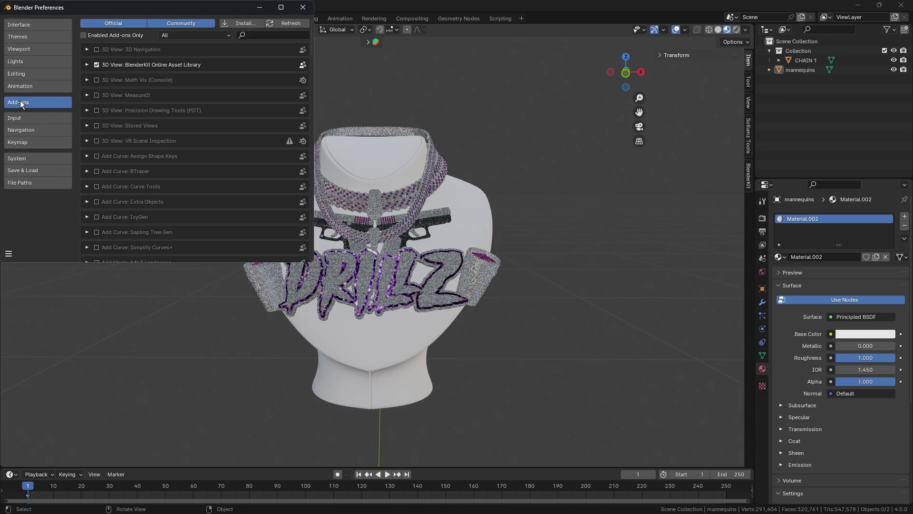
left_click(238, 22)
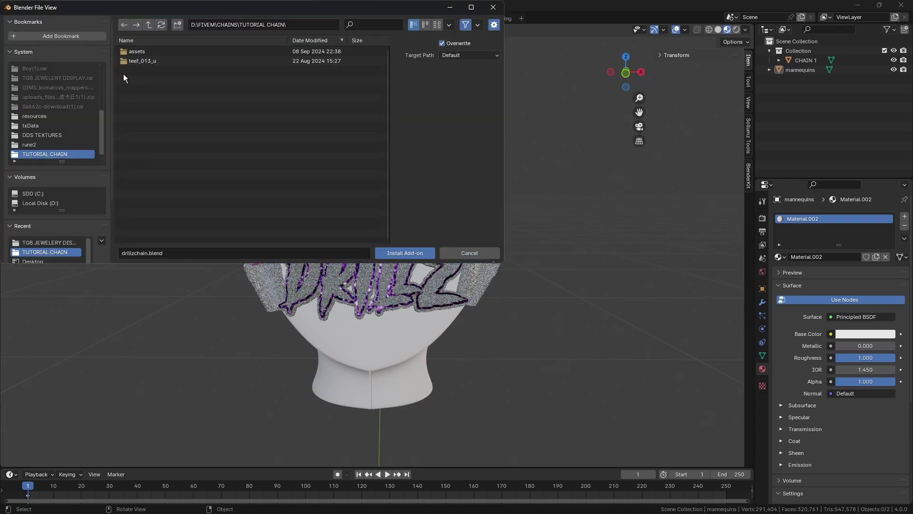
scroll(51, 116, "up", 5)
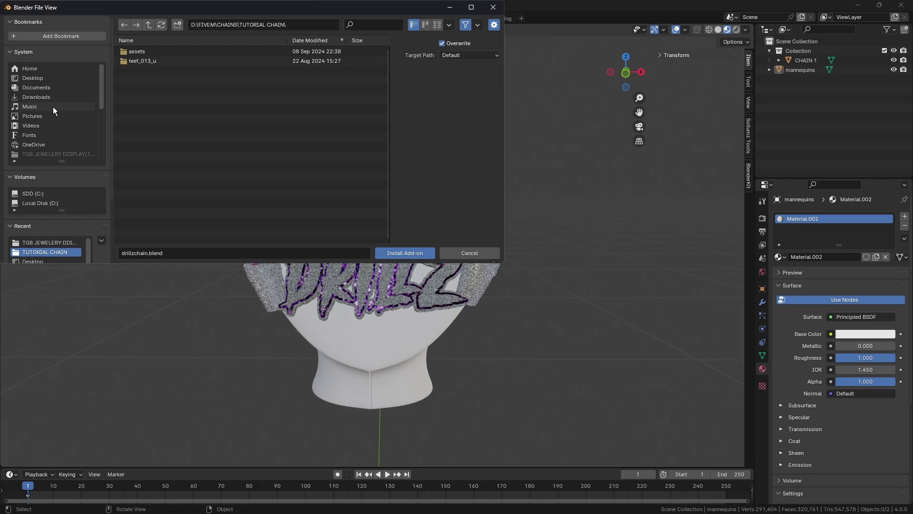
left_click(48, 96)
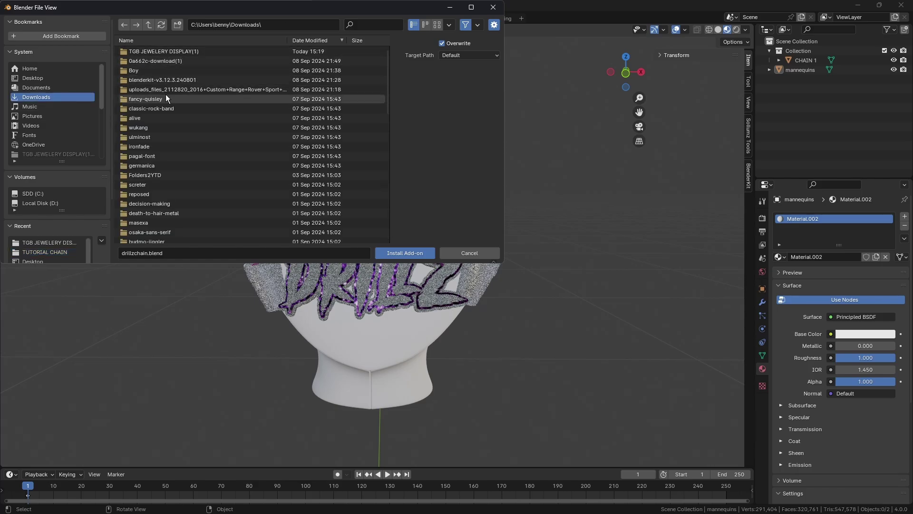
scroll(166, 96, "down", 3)
scroll(168, 101, "down", 3)
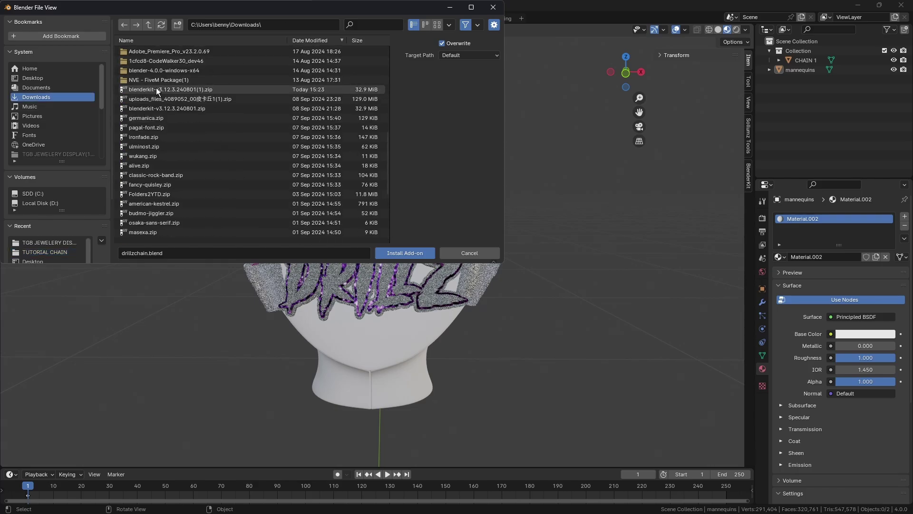
left_click(151, 89)
left_click(410, 253)
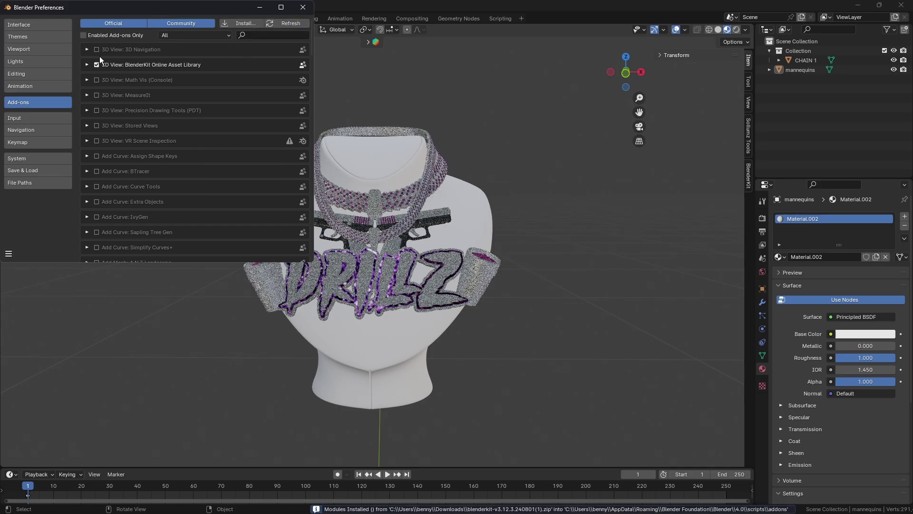
Close Preferences and browse BlenderKit Models, Materials, Scenes, HDRIs and Brushes, ending on HDRIs.
left_click(303, 7)
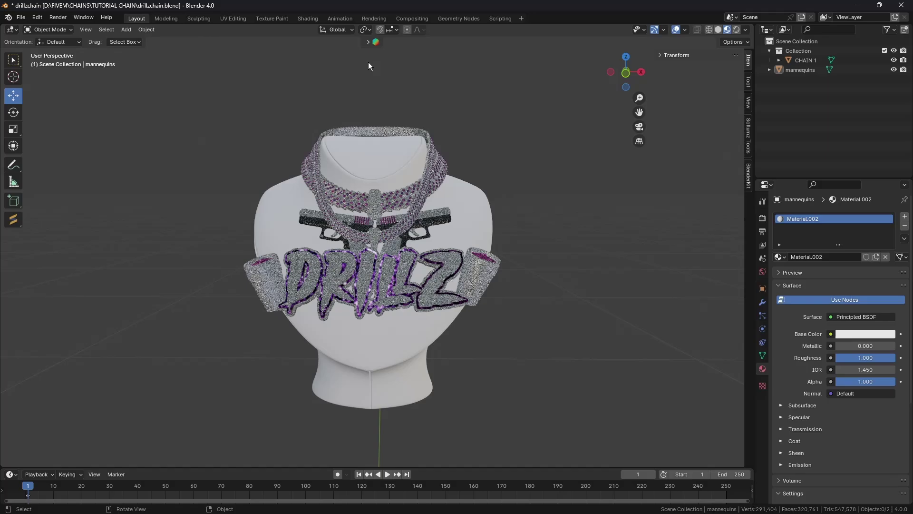
left_click(368, 42)
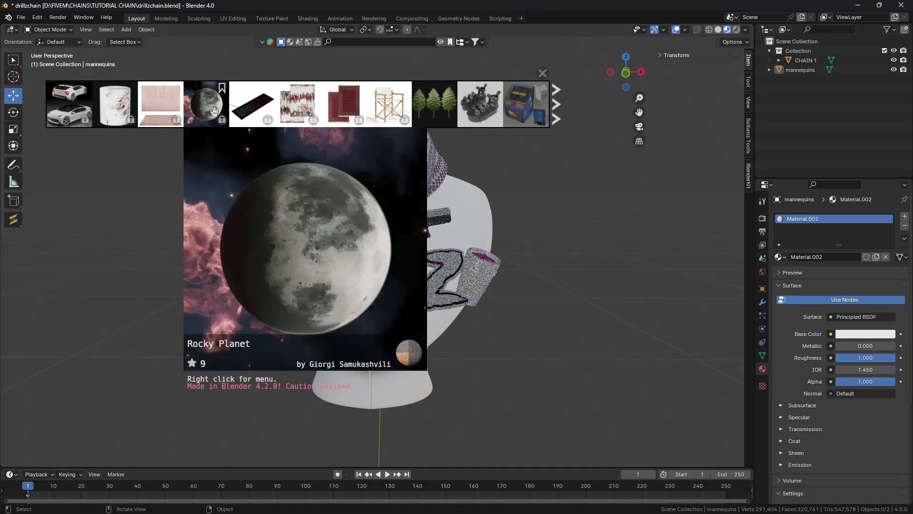
left_click(290, 42)
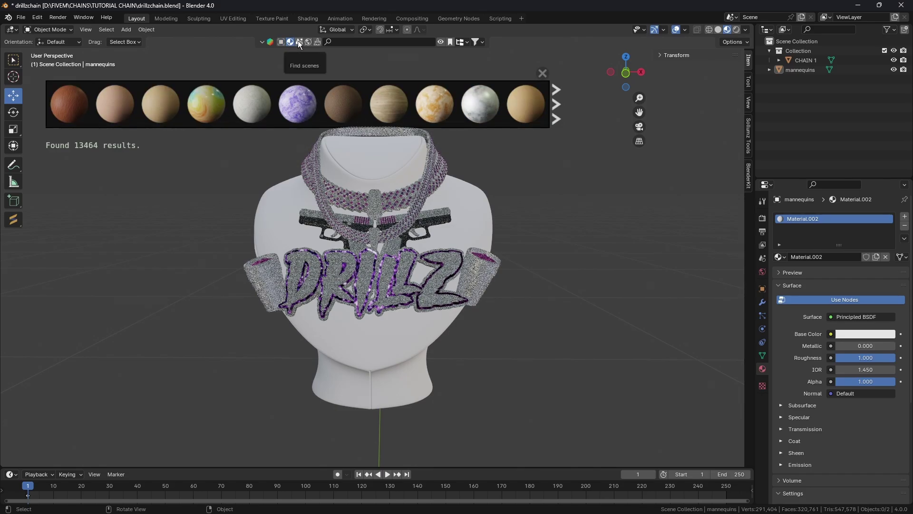
left_click(299, 42)
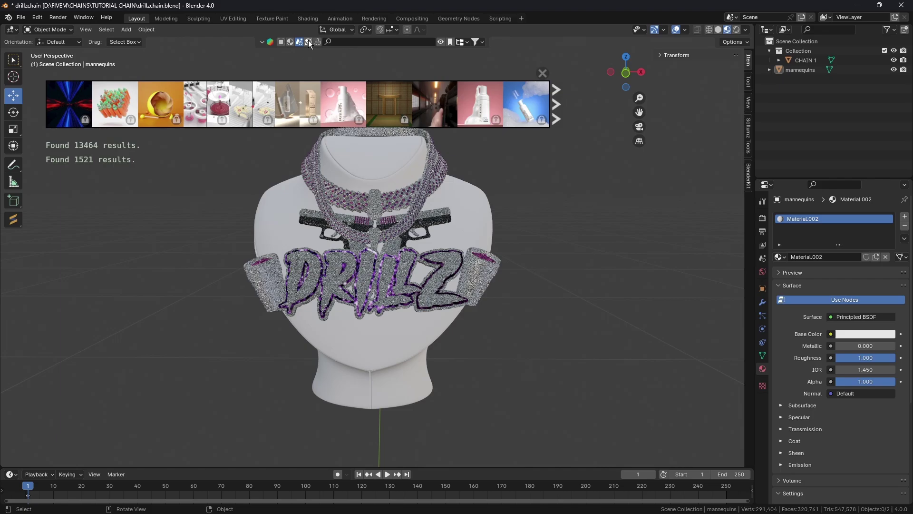
left_click(309, 42)
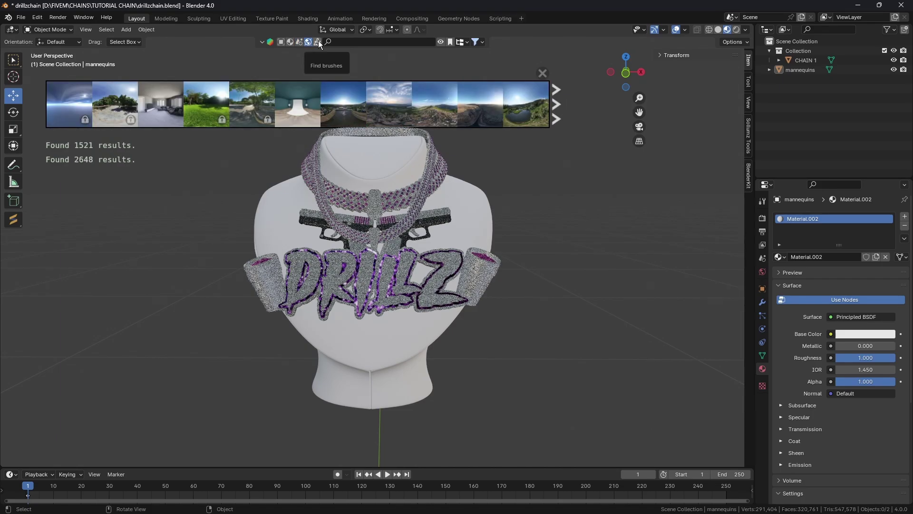
left_click(318, 42)
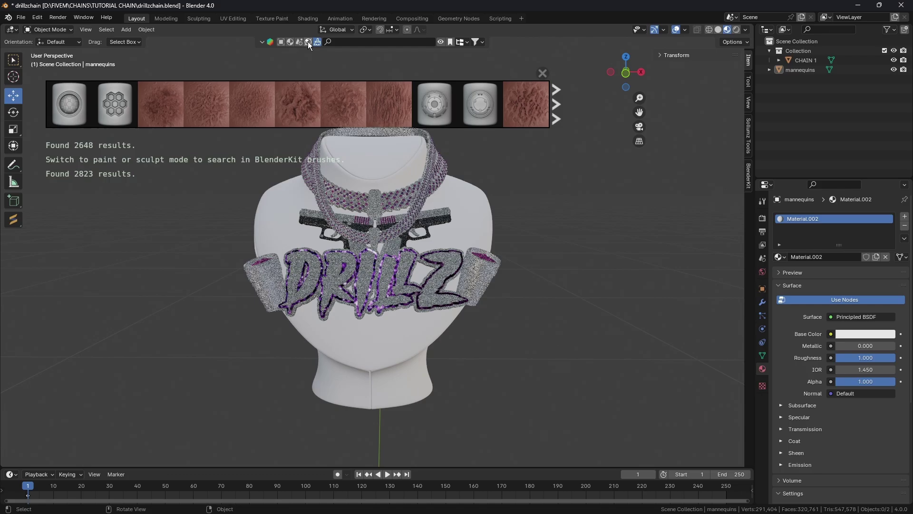
left_click(309, 42)
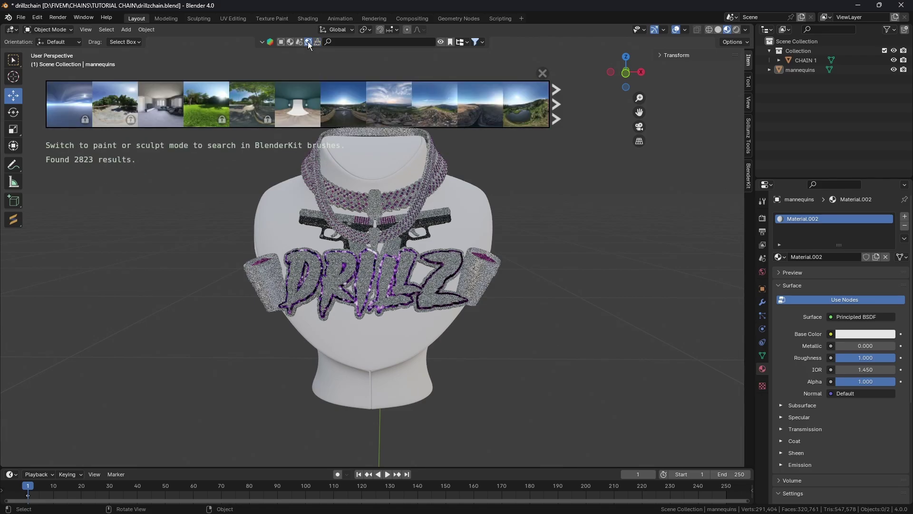
left_click(262, 42)
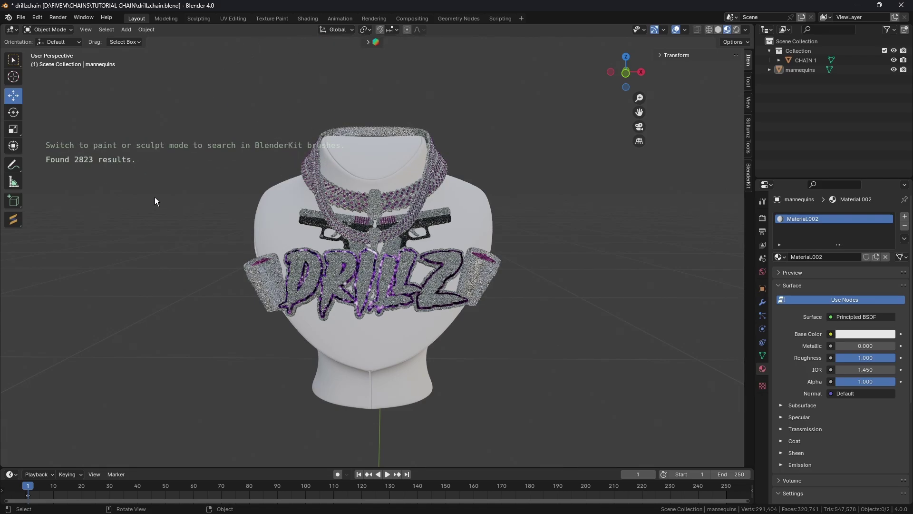
Add a mesh plane and move it along Z down to the mannequin bust's base.
scroll(158, 196, "down", 1)
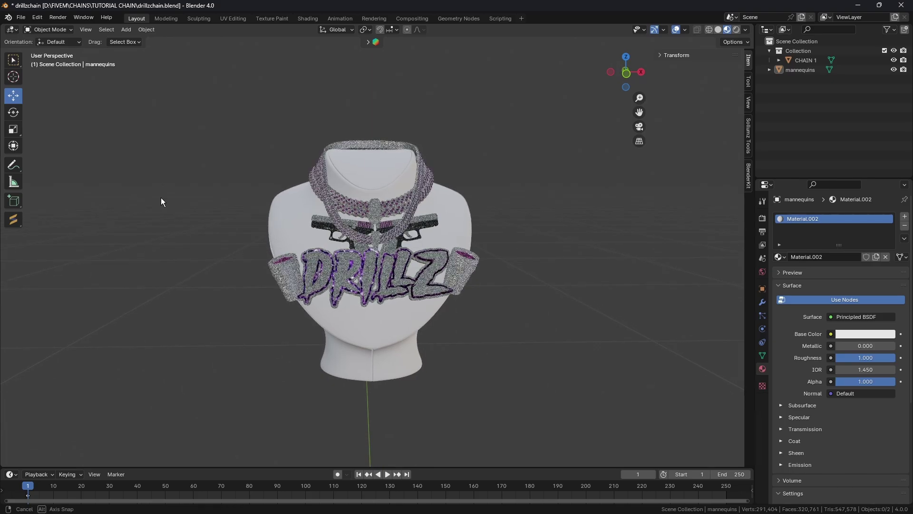
scroll(35, 430, "up", 1)
key("shift+a")
mouse_move(47, 327)
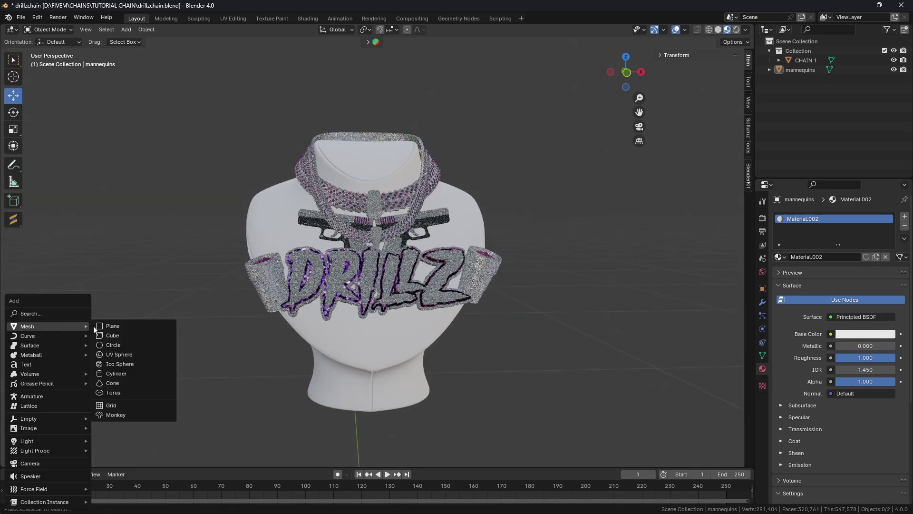
left_click(134, 327)
scroll(353, 355, "down", 2)
key("g")
key("z")
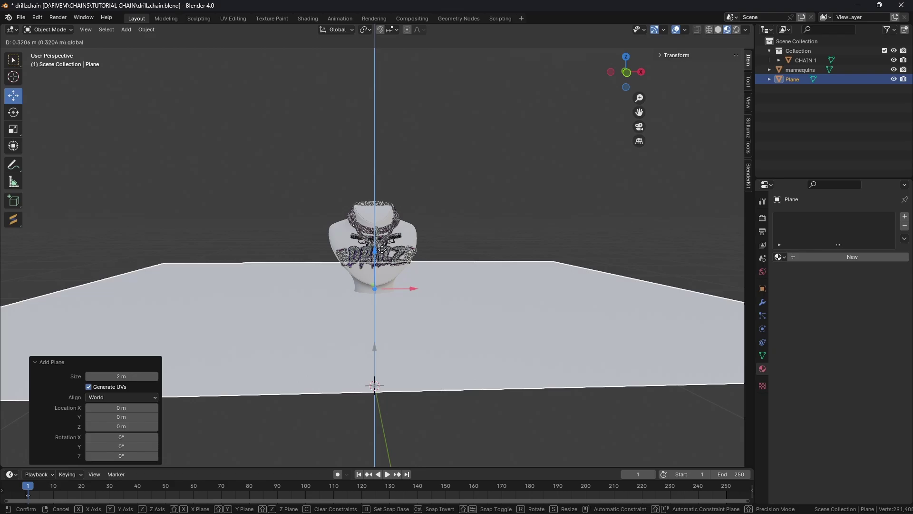
left_click(480, 189)
key("g")
key("z")
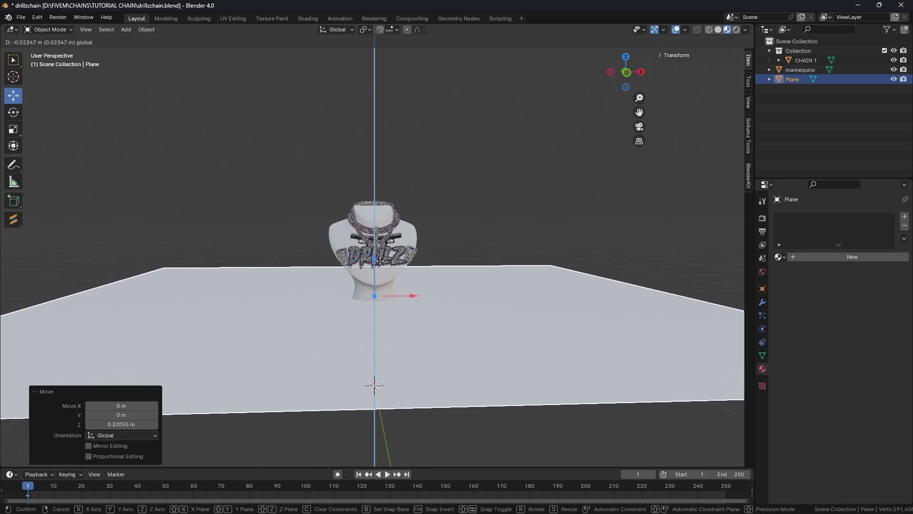
left_click(399, 248)
Scale the plane about five times along X, to 4.991.
left_click(452, 232)
middle_click_drag(452, 232, 442, 308)
left_click(444, 318)
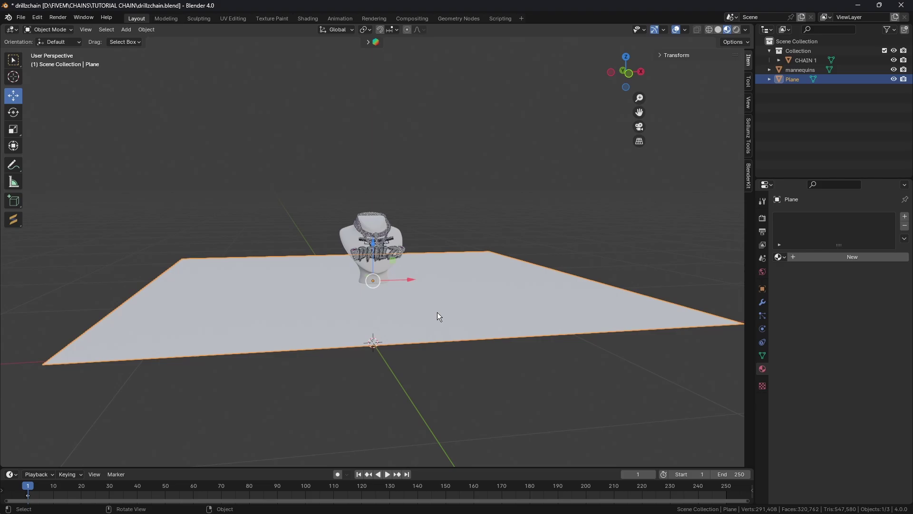
key("s")
key("x")
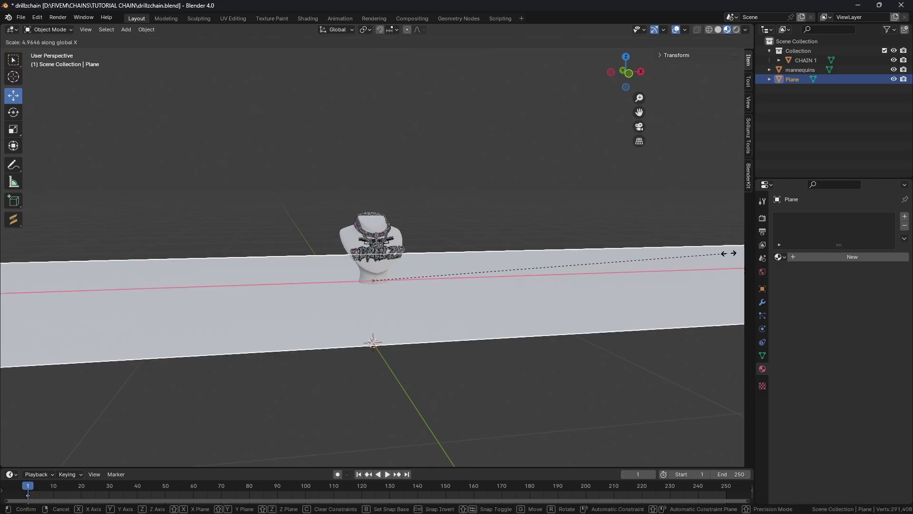
left_click(726, 256)
middle_click_drag(600, 255, 355, 212)
In Edit Mode, extrude the plane's back edge straight up along Z into a backdrop wall.
key("Tab")
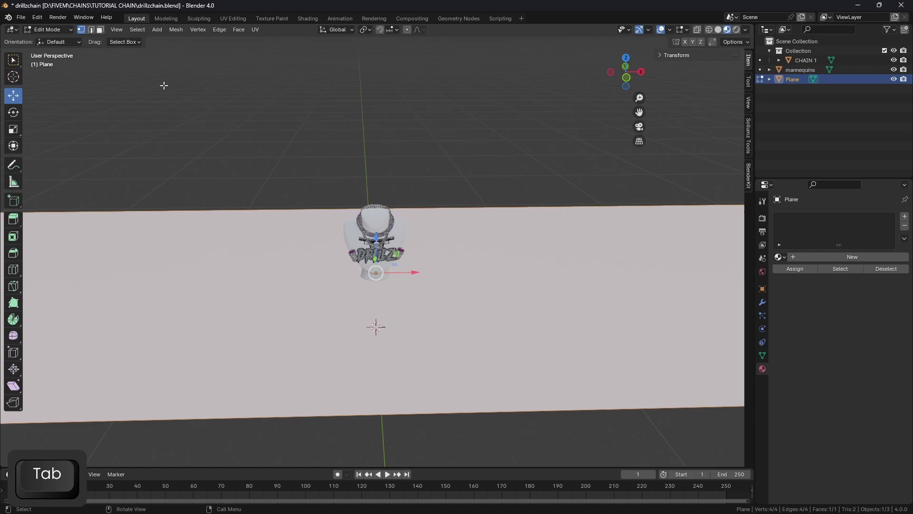
left_click(185, 210)
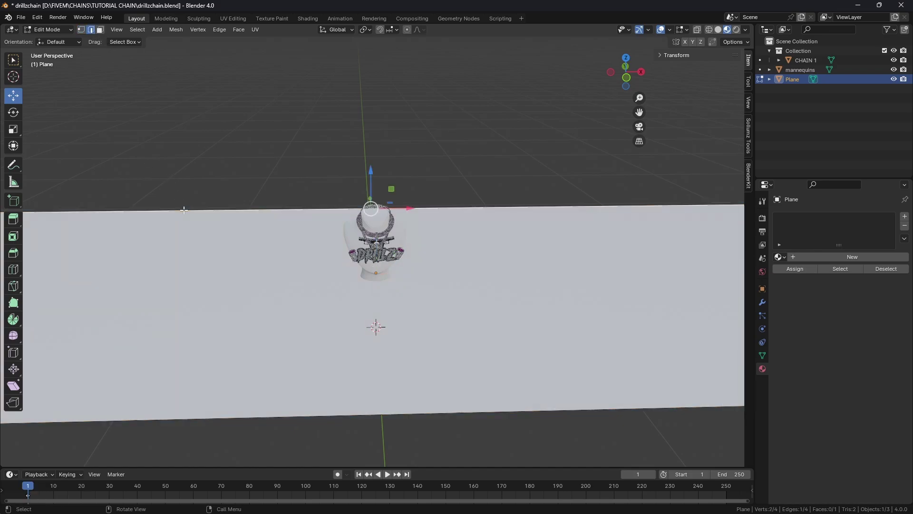
key("e")
key("z")
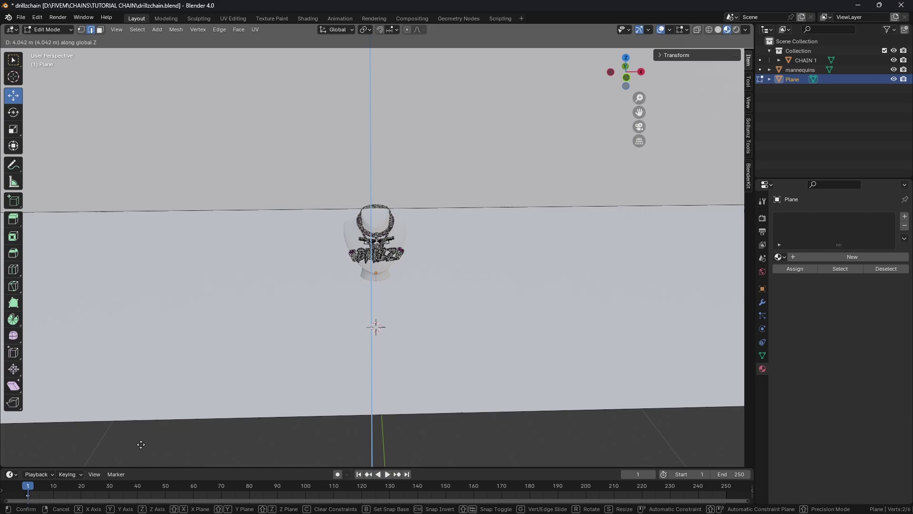
left_click(126, 199)
scroll(157, 217, "down", 5)
scroll(157, 217, "up", 5)
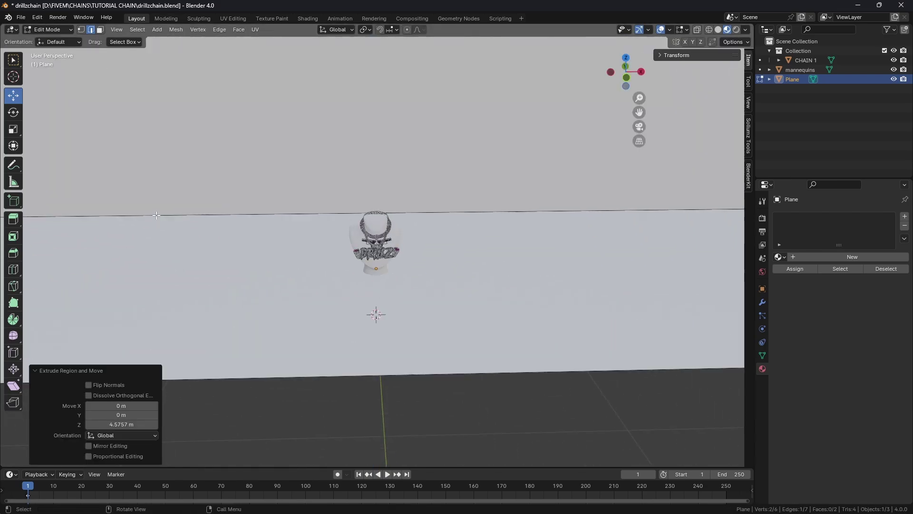
middle_click_drag(163, 215, 182, 222)
Bevel the backdrop's corner edge 0.47 m wide with 100 segments.
left_click(185, 222)
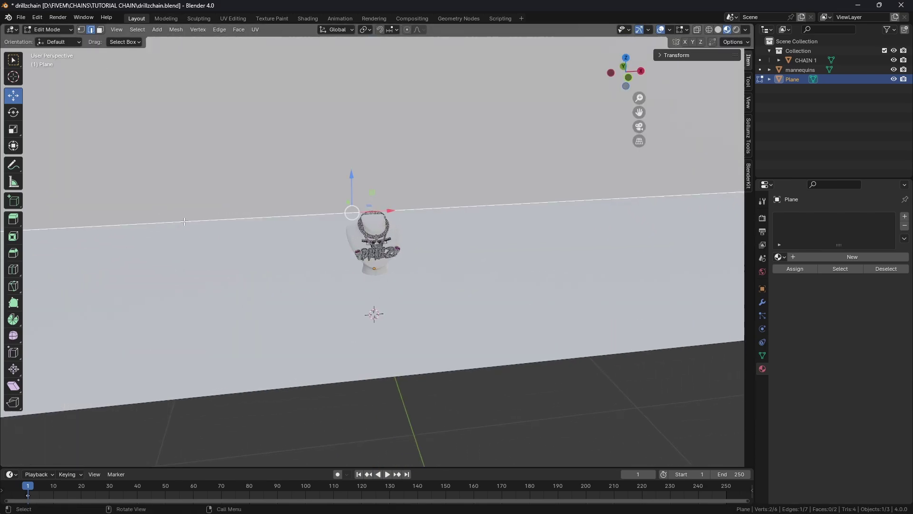
key("ctrl+b")
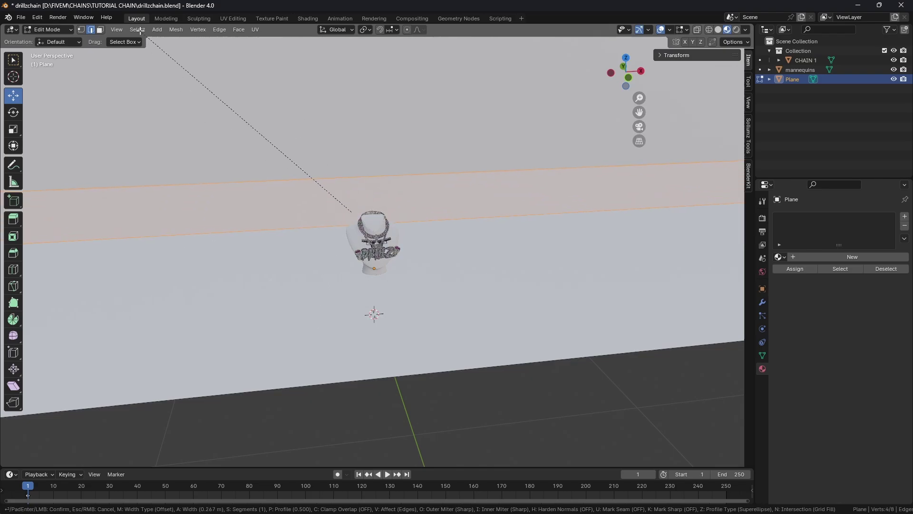
left_click(118, 385)
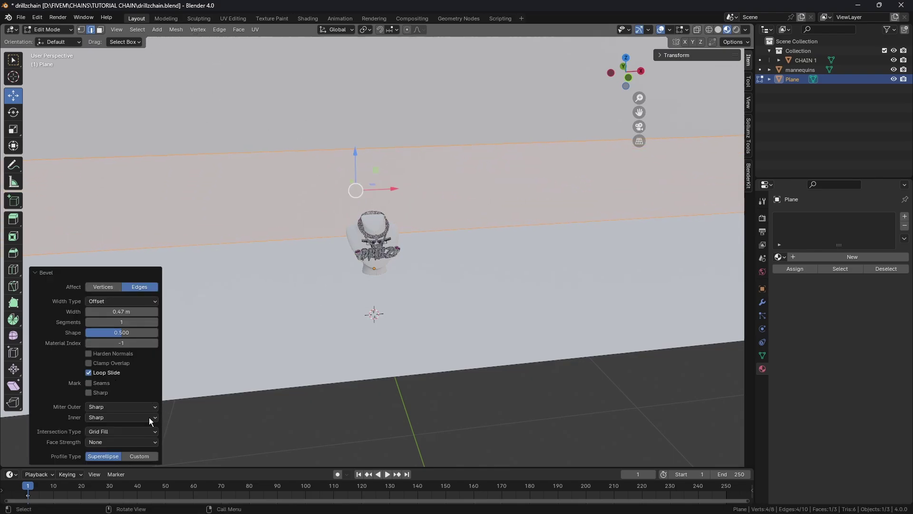
left_click(120, 322)
type("100")
key("Return")
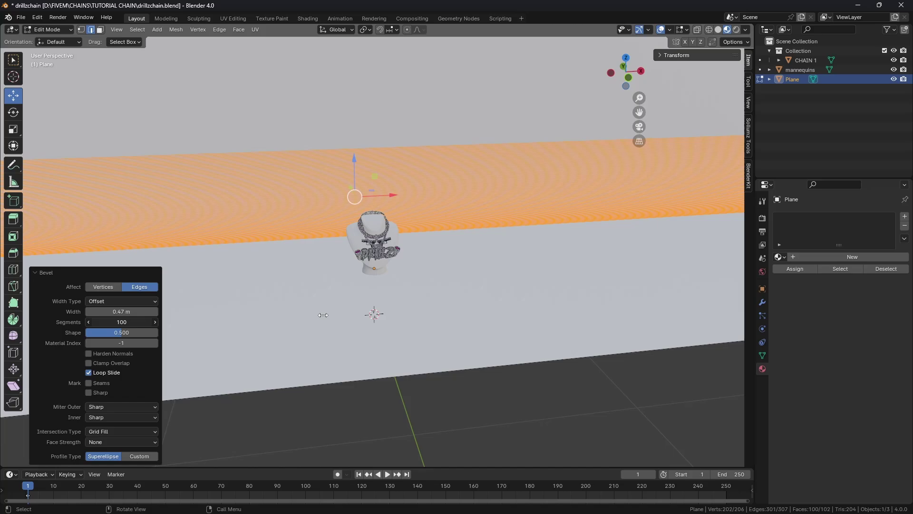
left_click(199, 275)
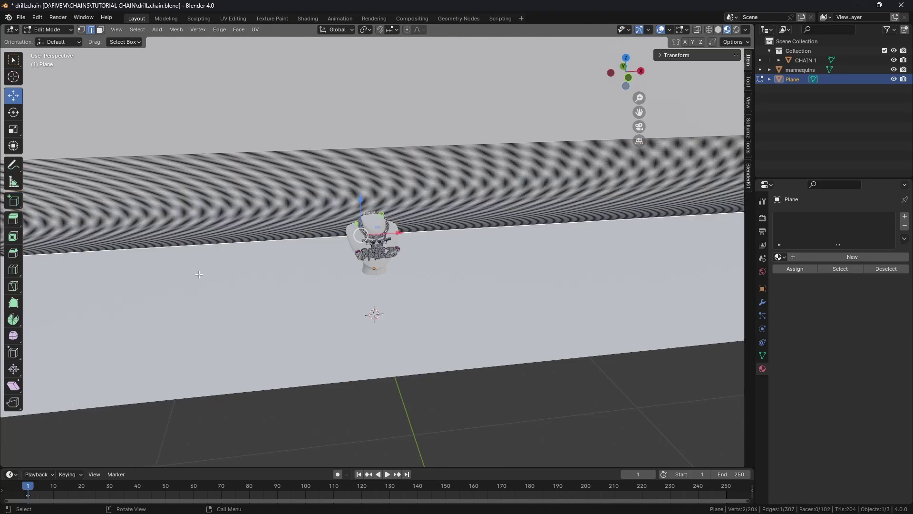
Return to Object Mode and apply Shade Smooth to the plane.
key("Tab")
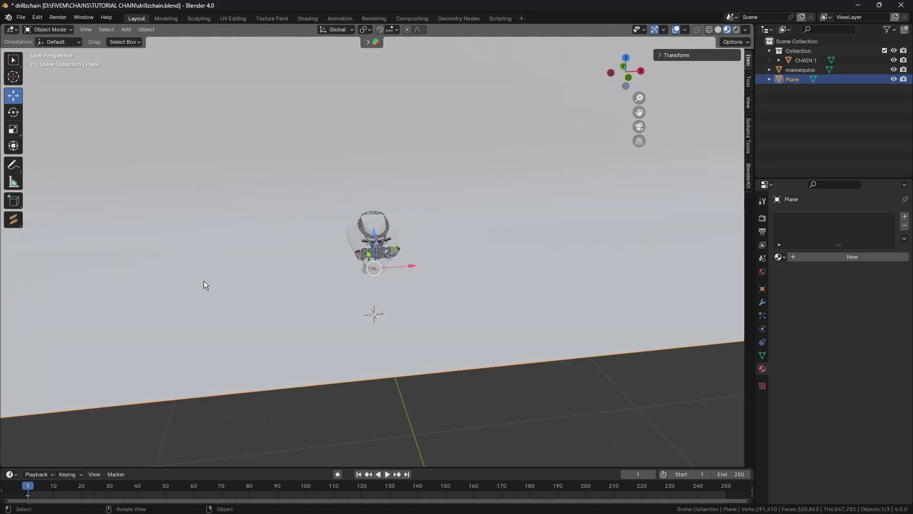
right_click(203, 281)
left_click(205, 283)
middle_click_drag(262, 235, 267, 214)
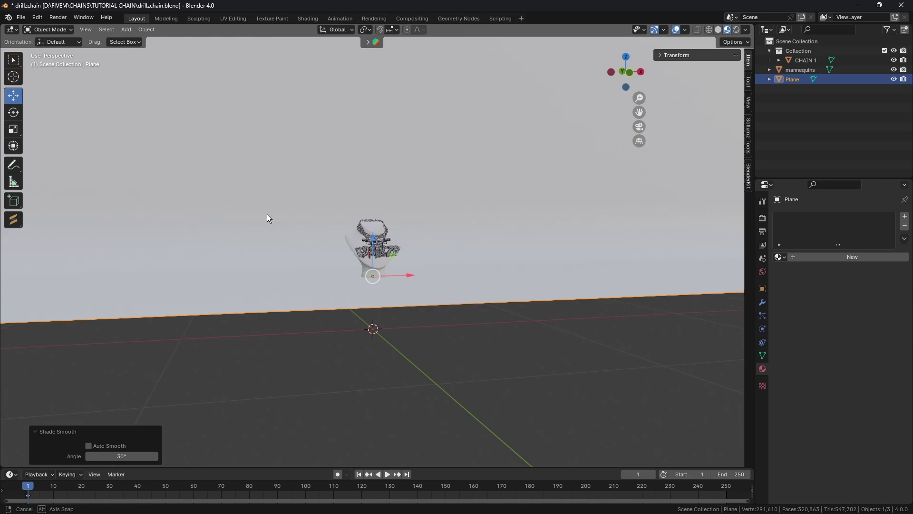
scroll(266, 216, "up", 4)
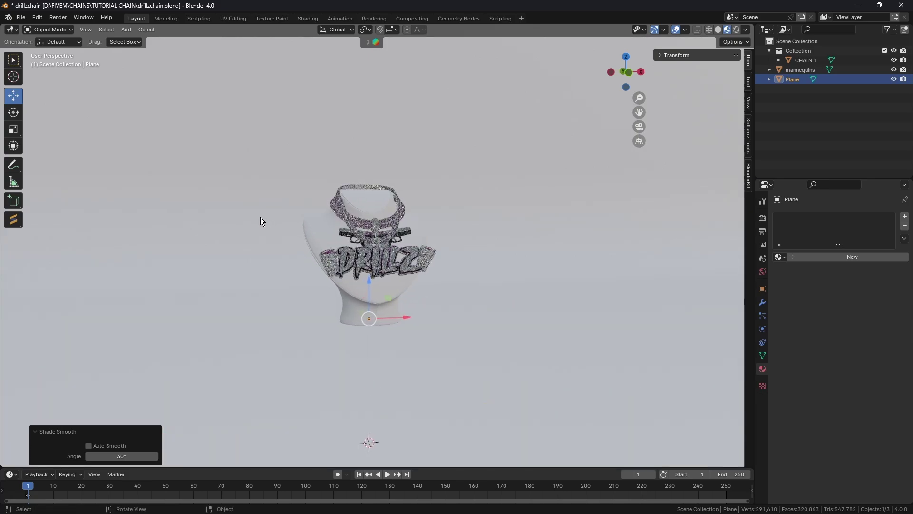
Give the plane a new material with black Base Color and Metallic 1.0.
left_click(763, 303)
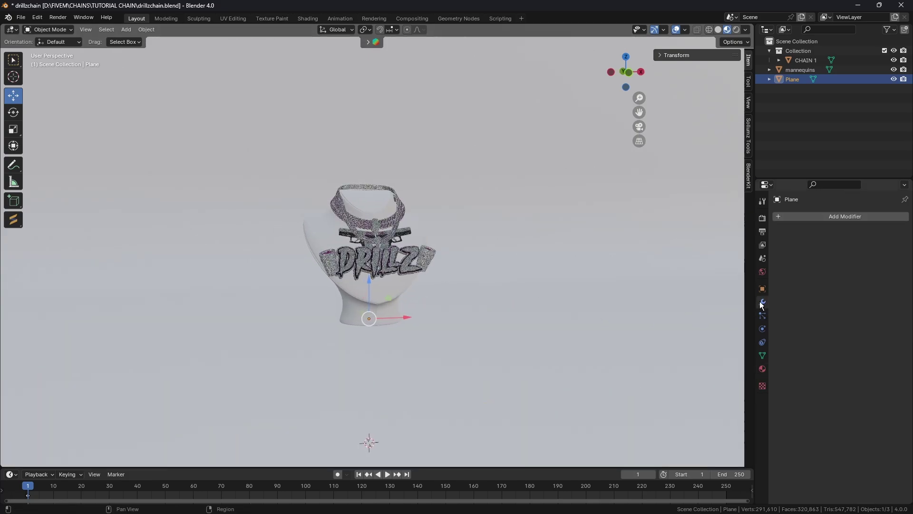
left_click(835, 218)
left_click(762, 369)
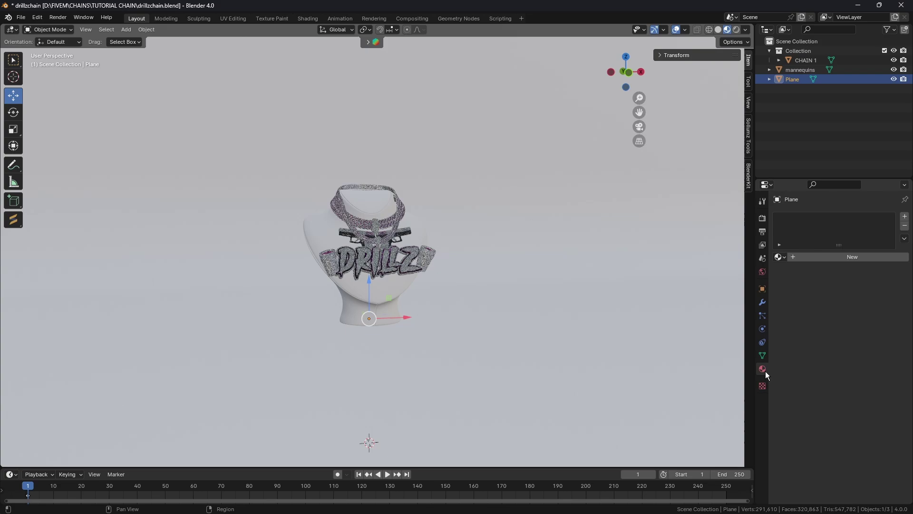
left_click(814, 256)
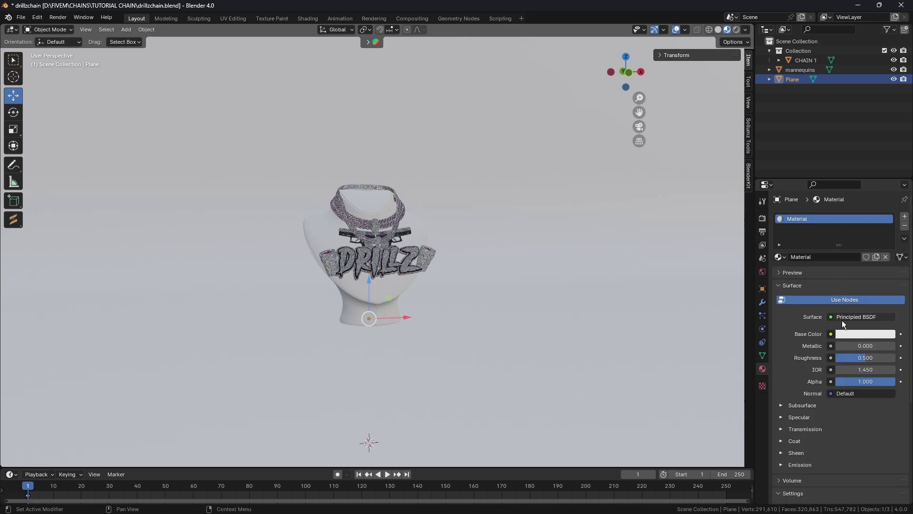
scroll(822, 345, "down", 1)
left_click(863, 314)
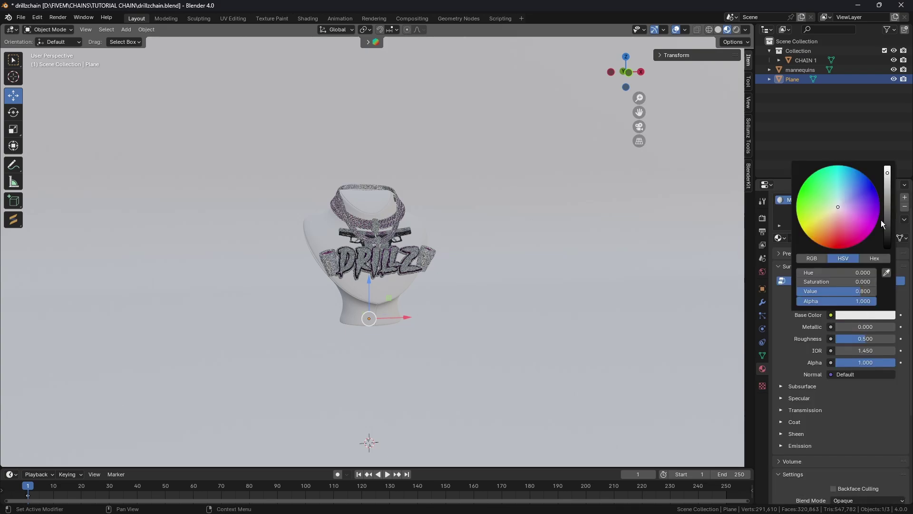
left_click(888, 184)
left_click_drag(888, 184, 887, 246)
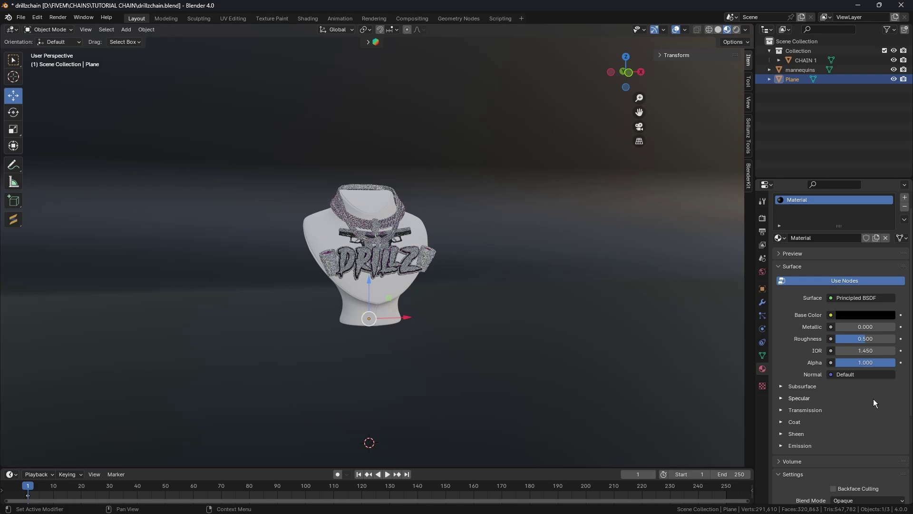
left_click_drag(842, 327, 891, 339)
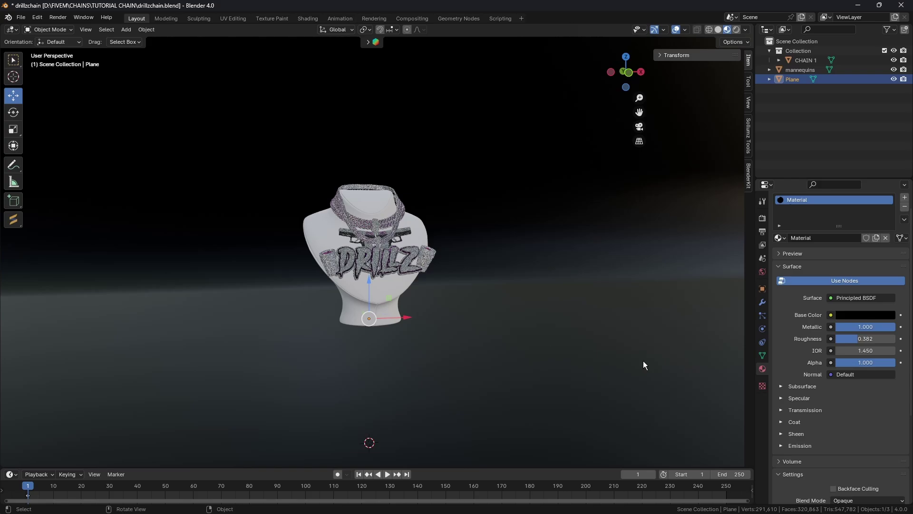
Lower the material's Roughness to 0.114 and switch the viewport to Rendered shading.
scroll(600, 355, "up", 1)
scroll(600, 354, "down", 7)
scroll(600, 354, "up", 7)
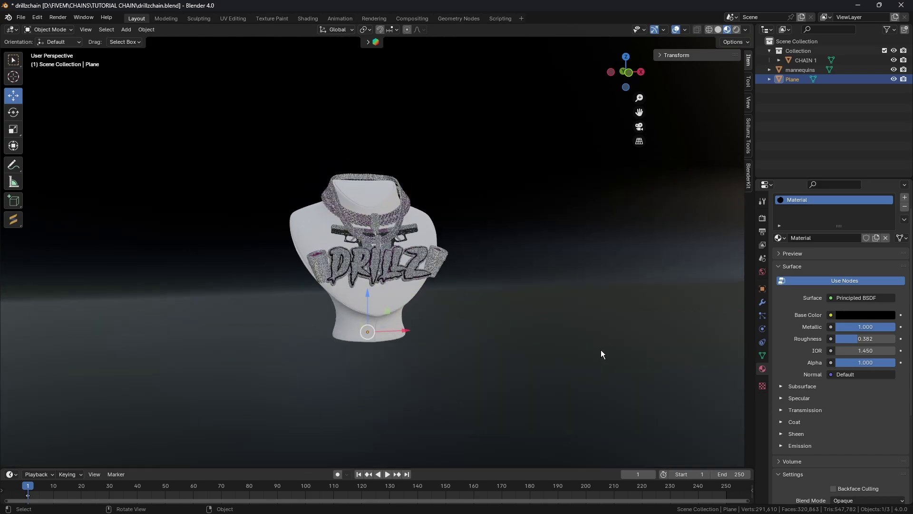
scroll(601, 354, "up", 1)
mouse_move(865, 338)
left_mouse_down()
mouse_move(837, 339)
mouse_move(851, 338)
left_mouse_up()
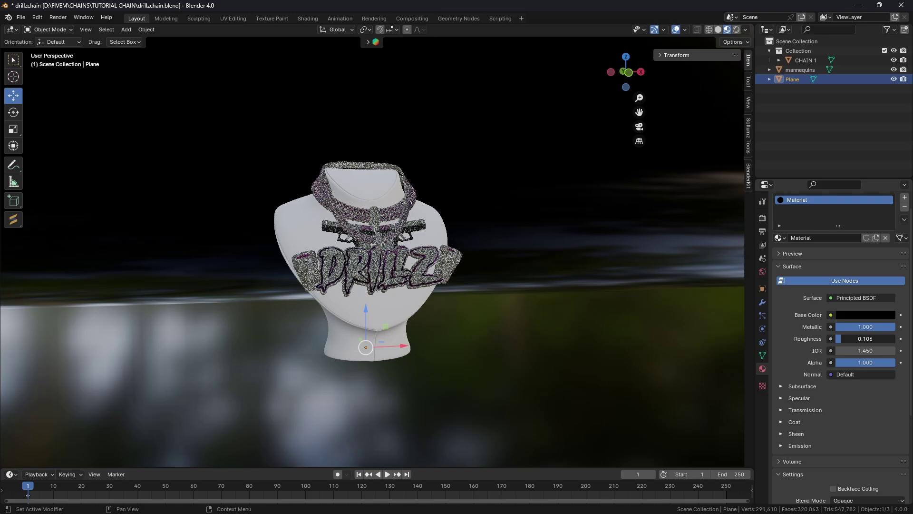
left_click(737, 30)
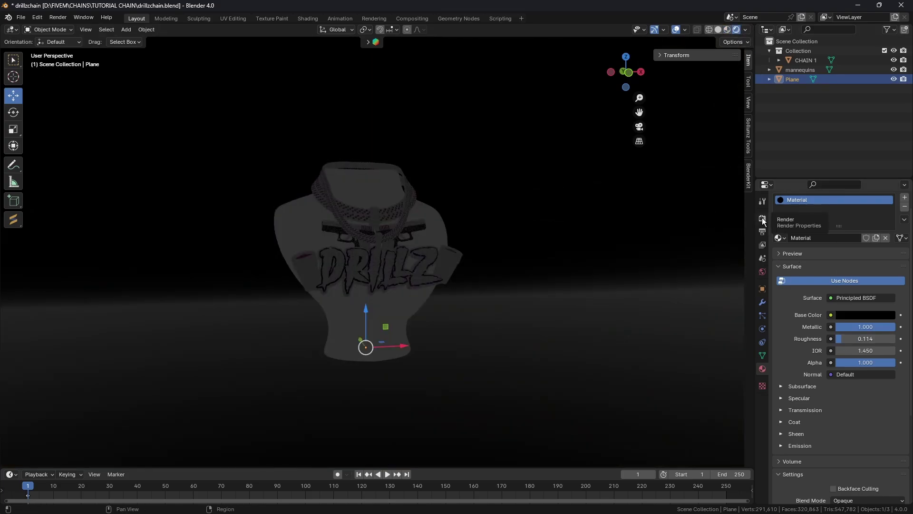
Switch the Render Engine from EEVEE to Cycles in Render Properties.
left_click(762, 218)
left_click(858, 218)
left_click(857, 248)
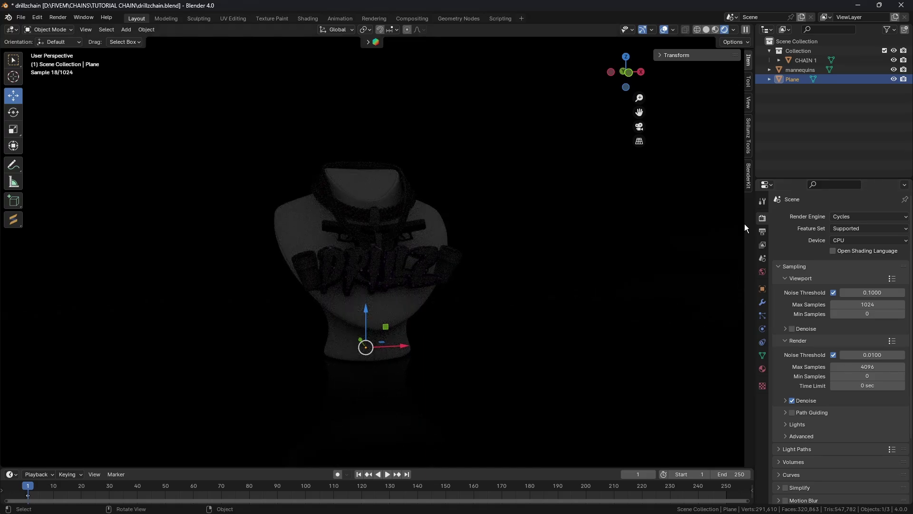
left_click(762, 369)
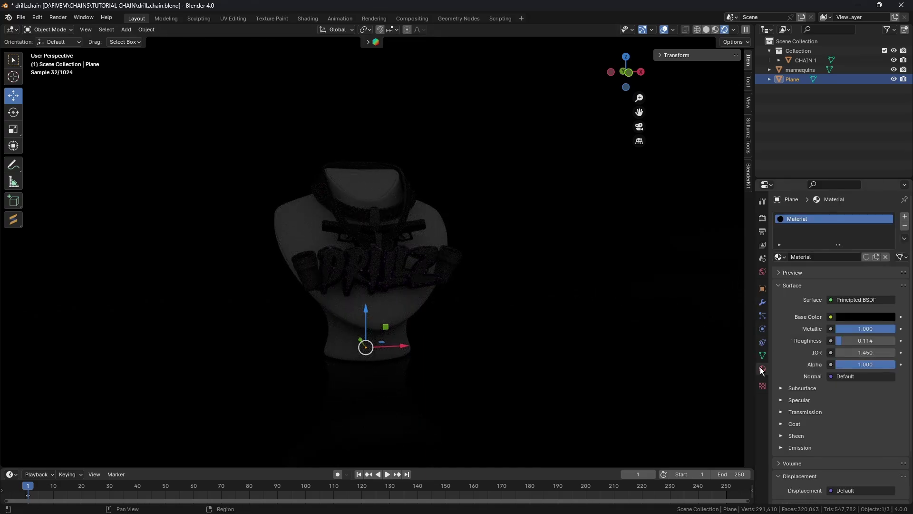
left_click(368, 41)
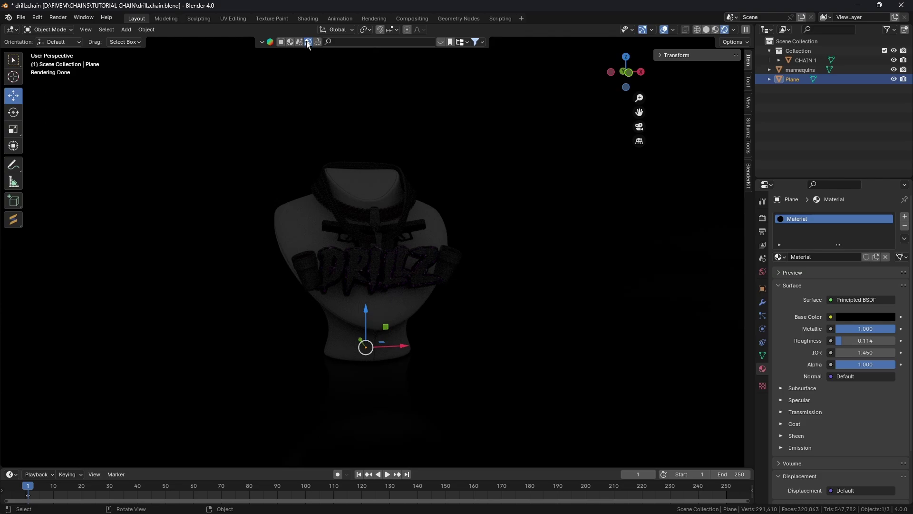
Open BlenderKit's HDRI browser and page through several screens of HDRI results.
left_click(263, 42)
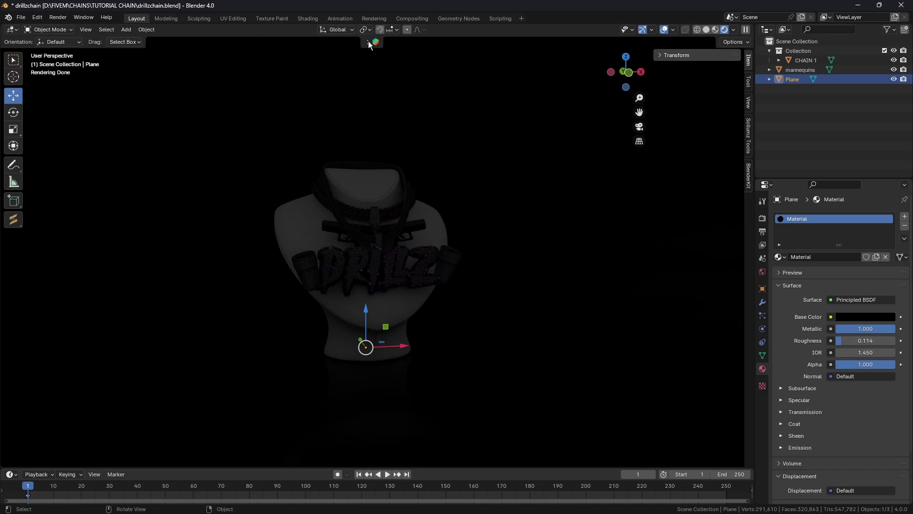
left_click(368, 42)
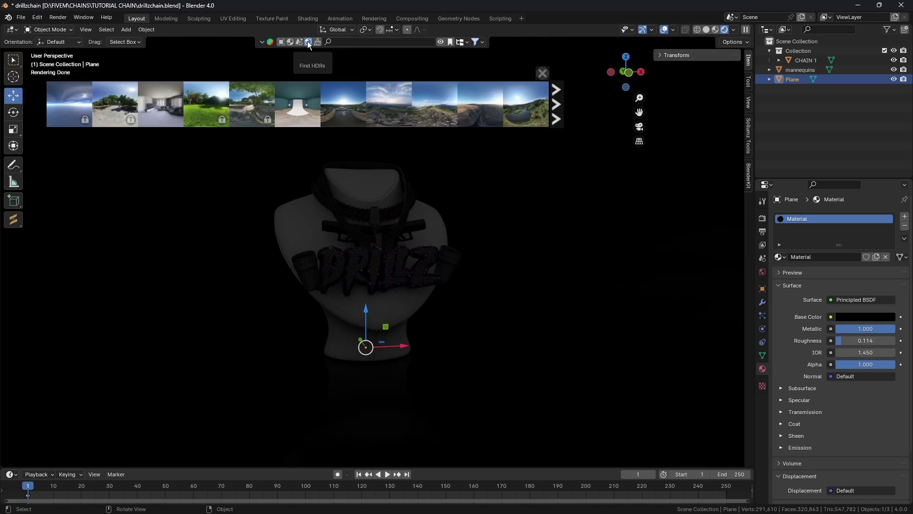
mouse_move(472, 111)
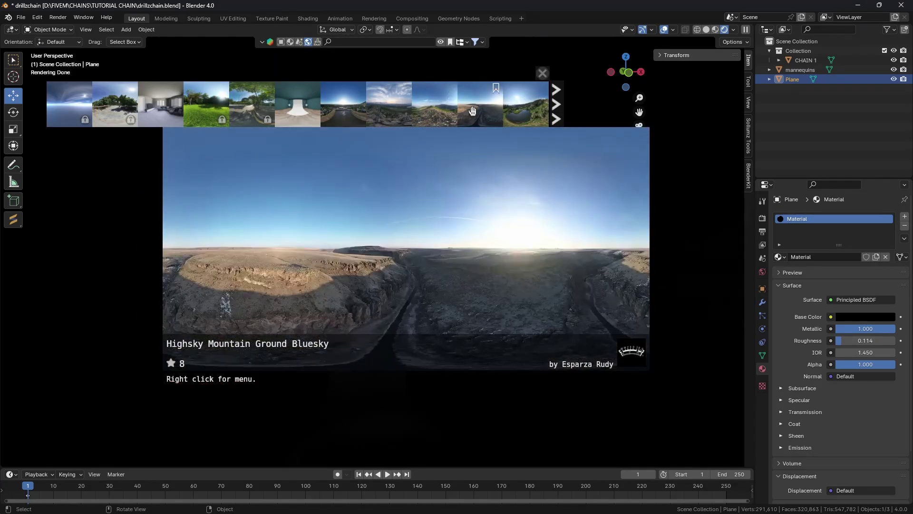
left_click(552, 108)
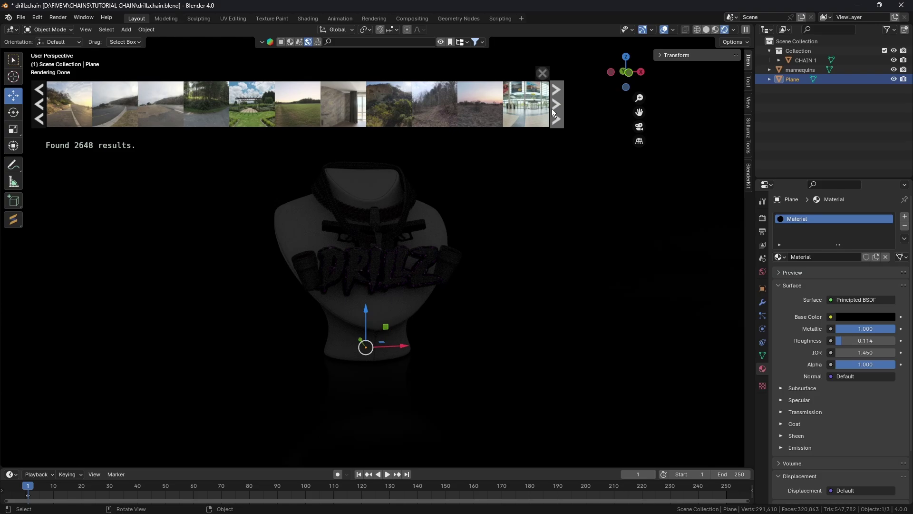
left_click(552, 108)
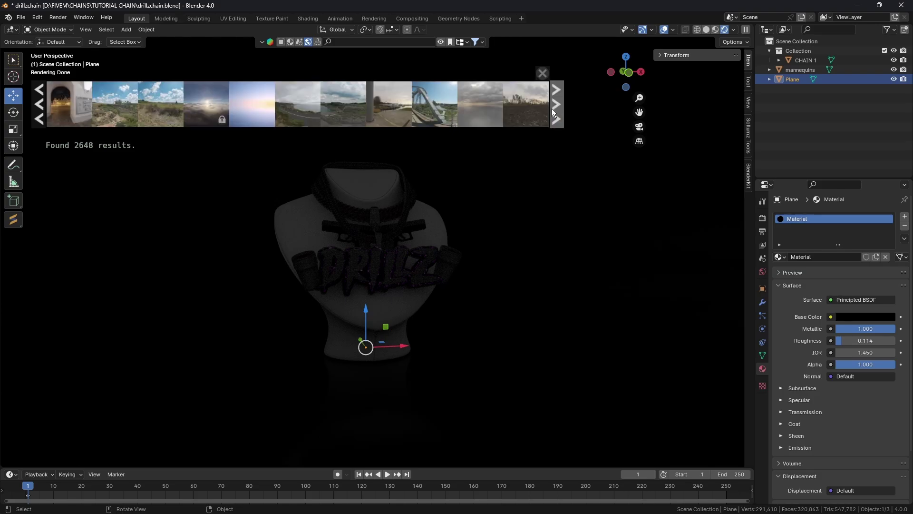
mouse_move(258, 115)
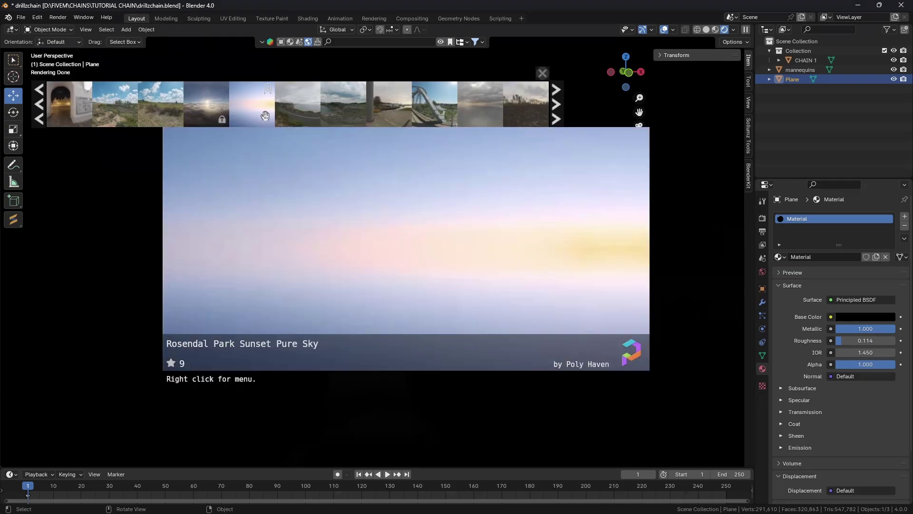
left_click(557, 109)
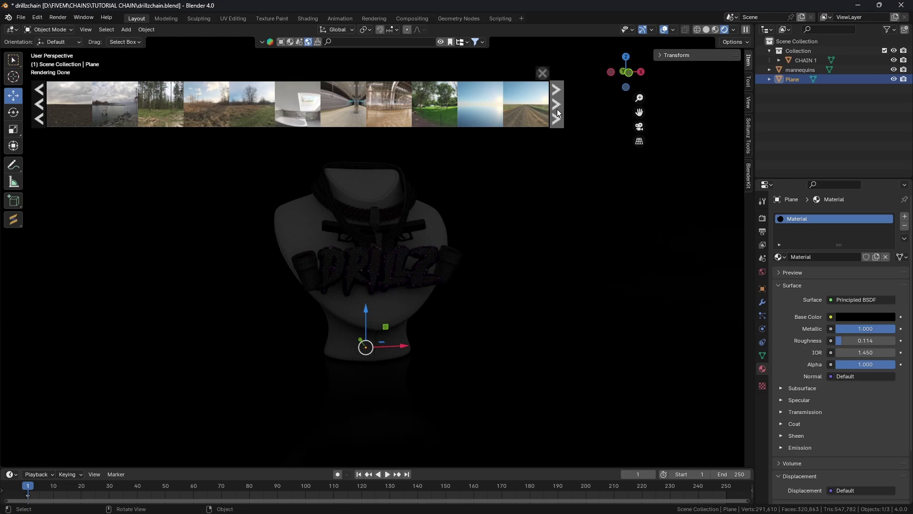
left_click(557, 111)
left_click(558, 113)
left_click(558, 112)
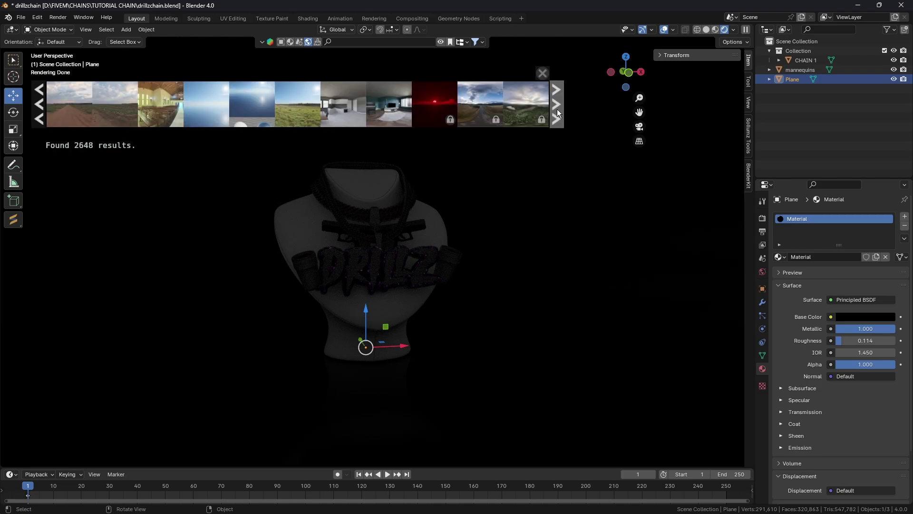
left_click(554, 107)
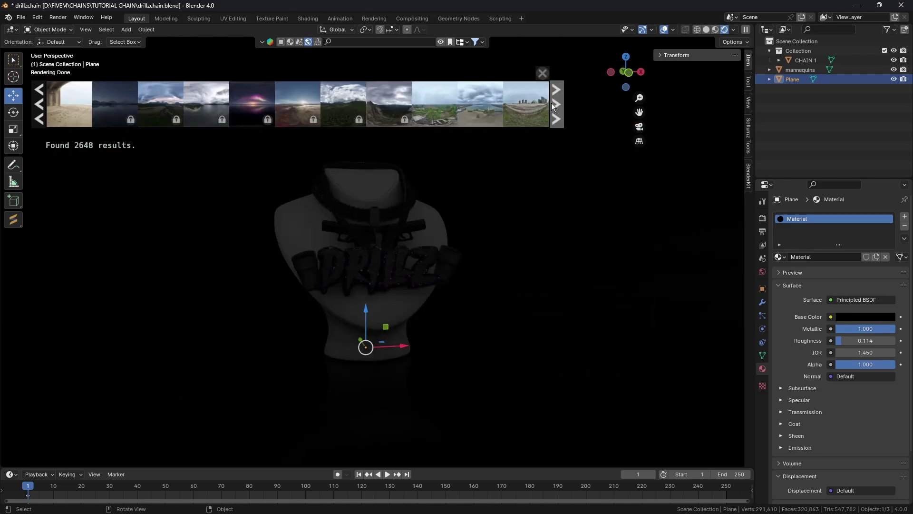
left_click(553, 106)
Download the Highsky Rock Mountain Bluesky HDRI at 2048 resolution to light the scene.
left_click(525, 105)
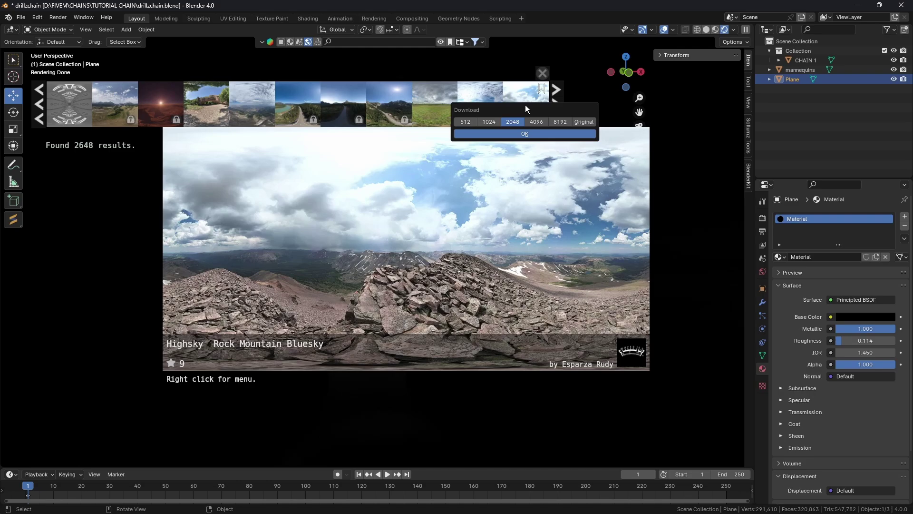
left_click(533, 132)
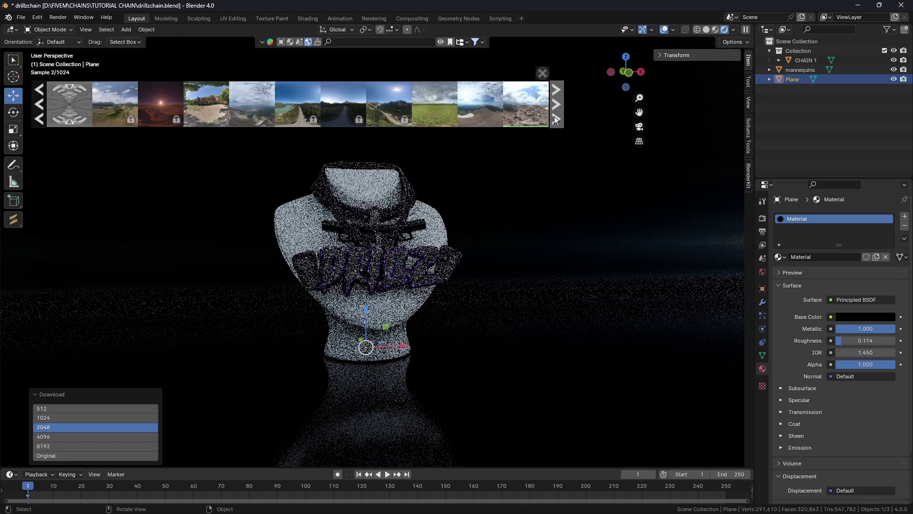
left_click(545, 70)
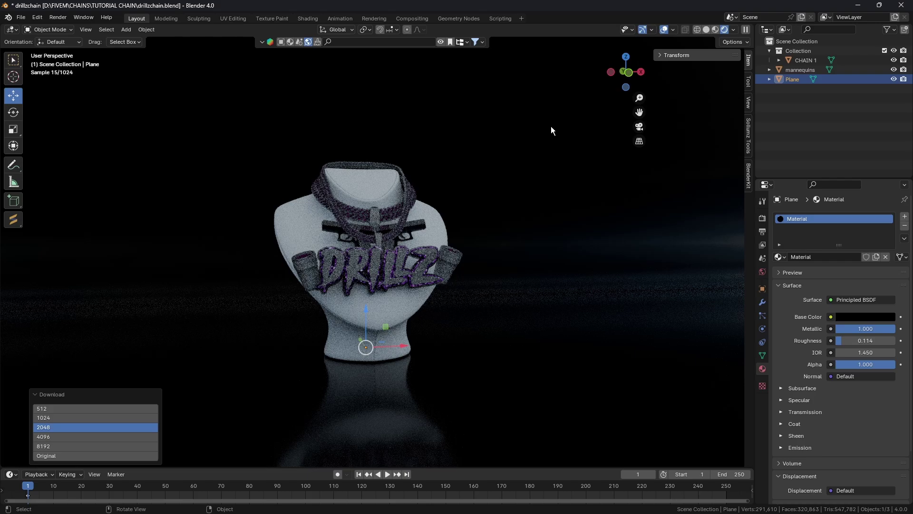
scroll(551, 126, "down", 1)
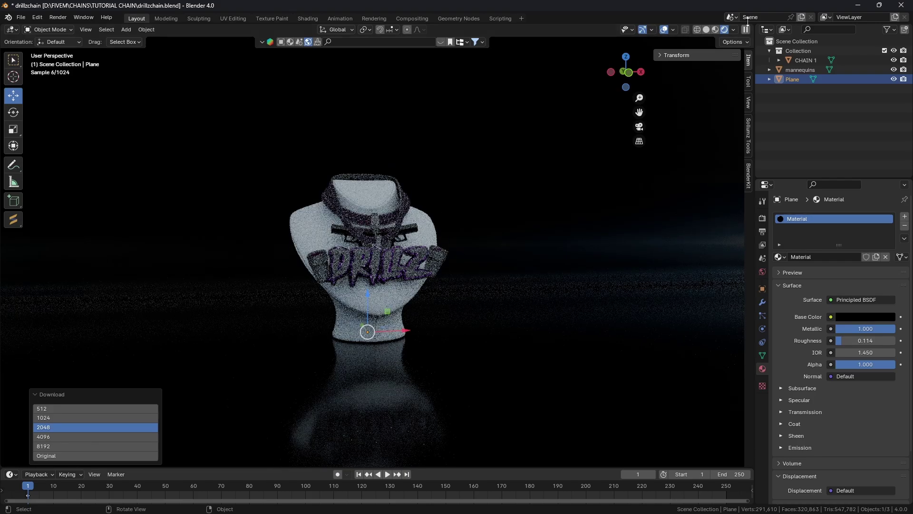
Split the viewport into a left view and two stacked right views, the lower in Material Preview.
mouse_move(748, 22)
left_mouse_down()
mouse_move(614, 48)
mouse_move(352, 58)
left_mouse_up()
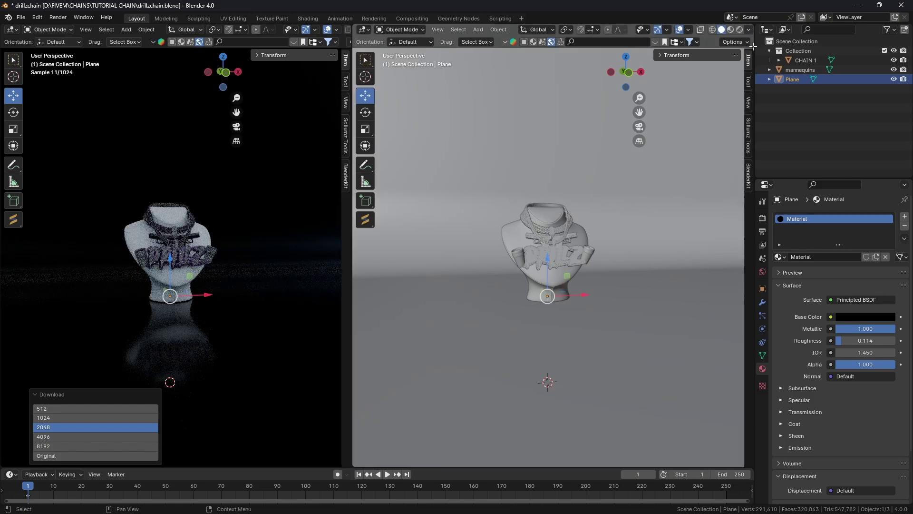
left_click_drag(752, 46, 737, 218)
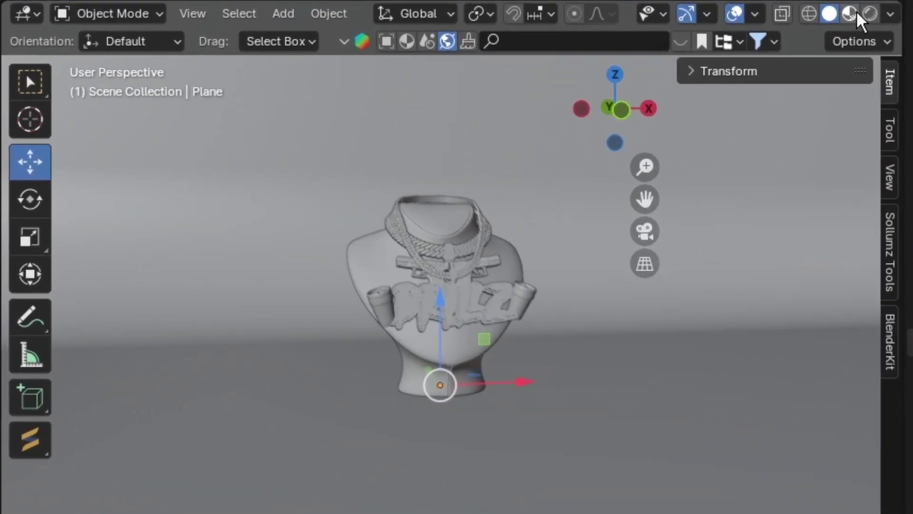
left_click(808, 89)
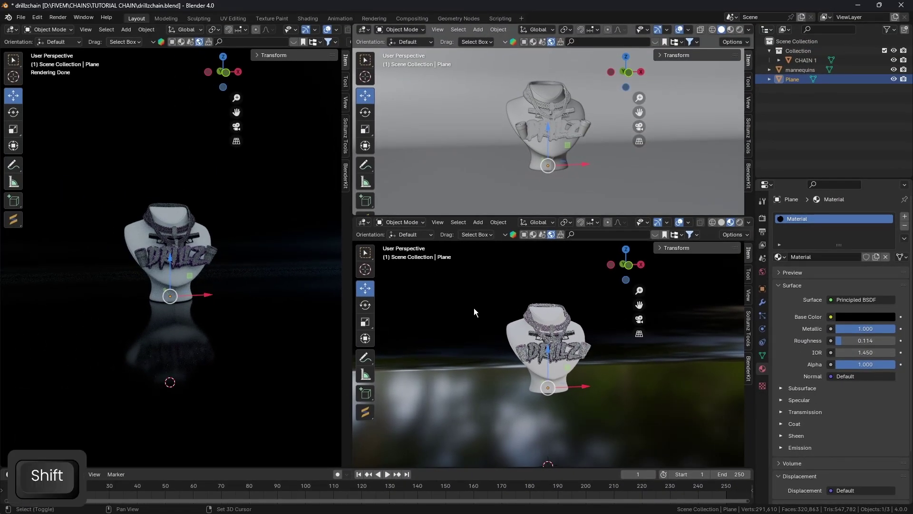
Add a camera and align it to the lower-right view's framing of the chain bust.
key("shift+a")
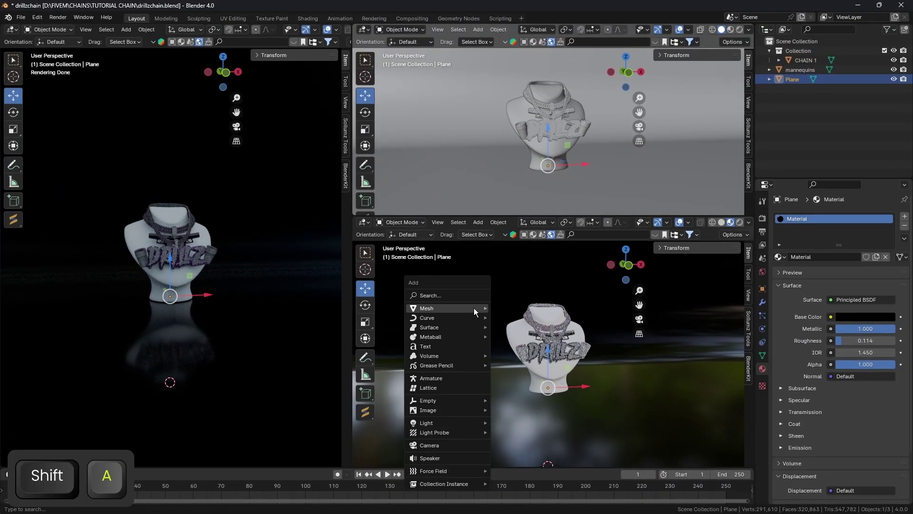
left_click(461, 445)
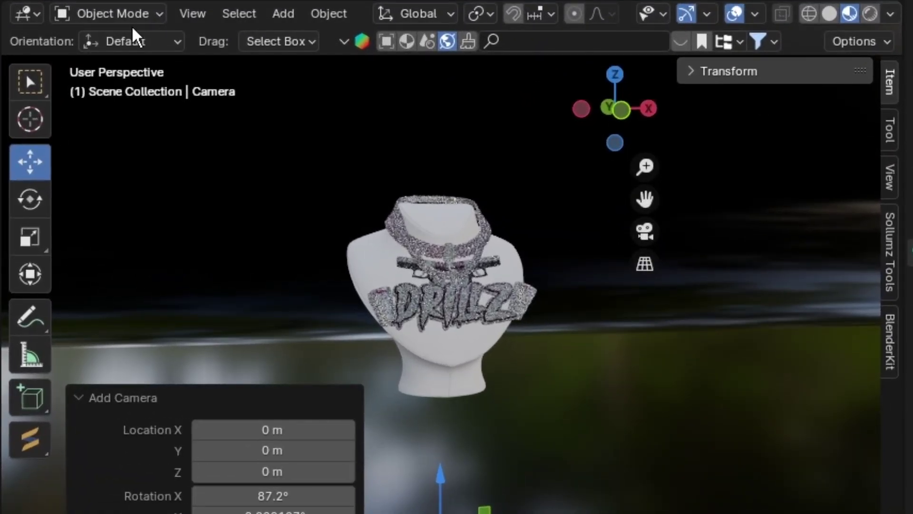
left_click(183, 10)
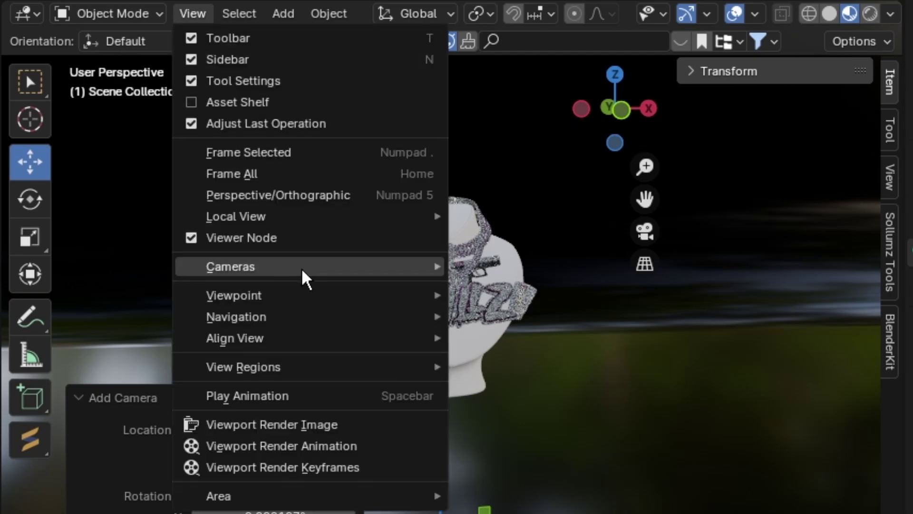
mouse_move(311, 301)
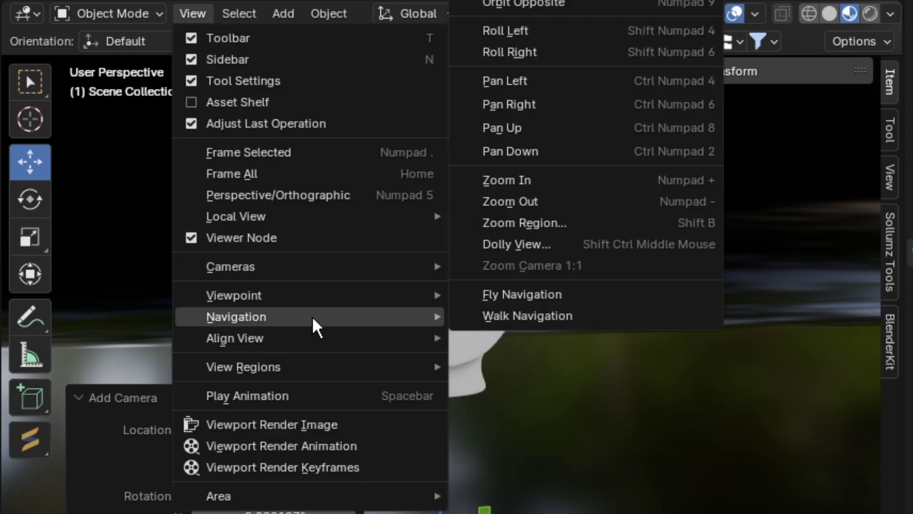
mouse_move(313, 335)
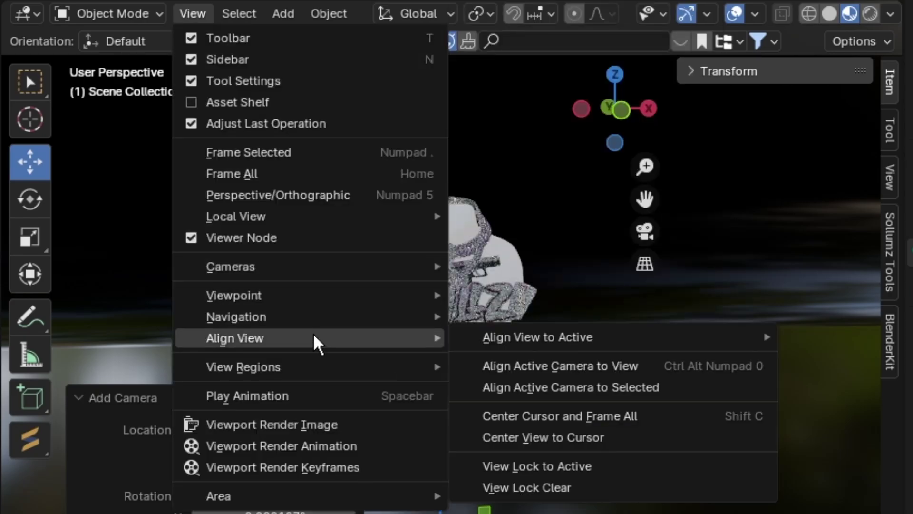
left_click(596, 364)
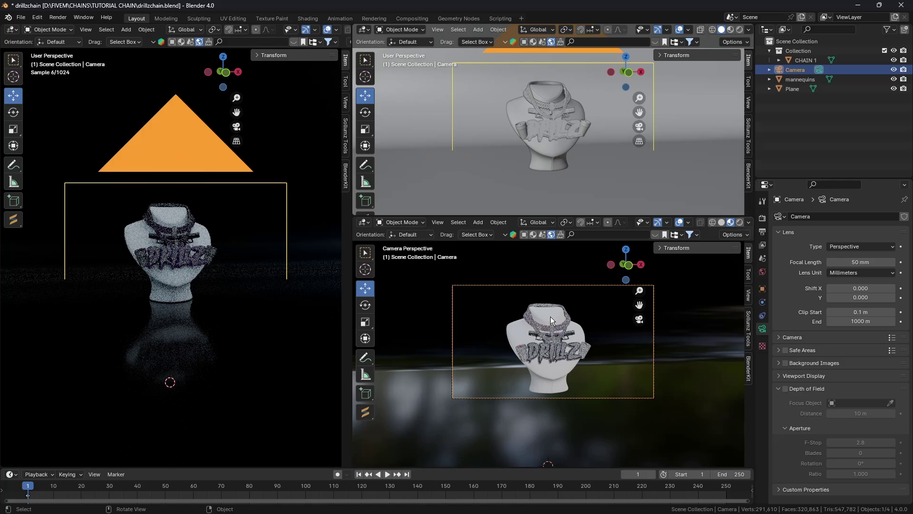
middle_click_drag(546, 316, 558, 364)
Make the left viewport look through the active camera.
left_click(233, 290)
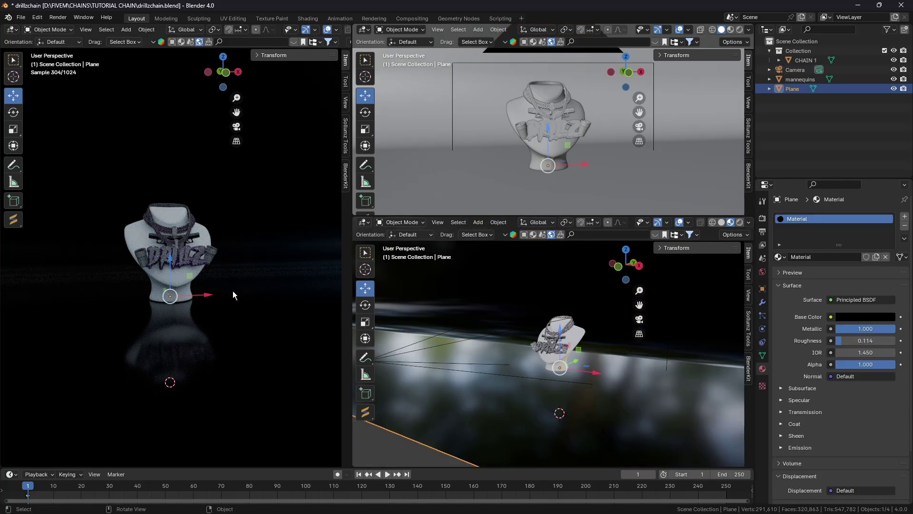
left_click(87, 31)
mouse_move(126, 143)
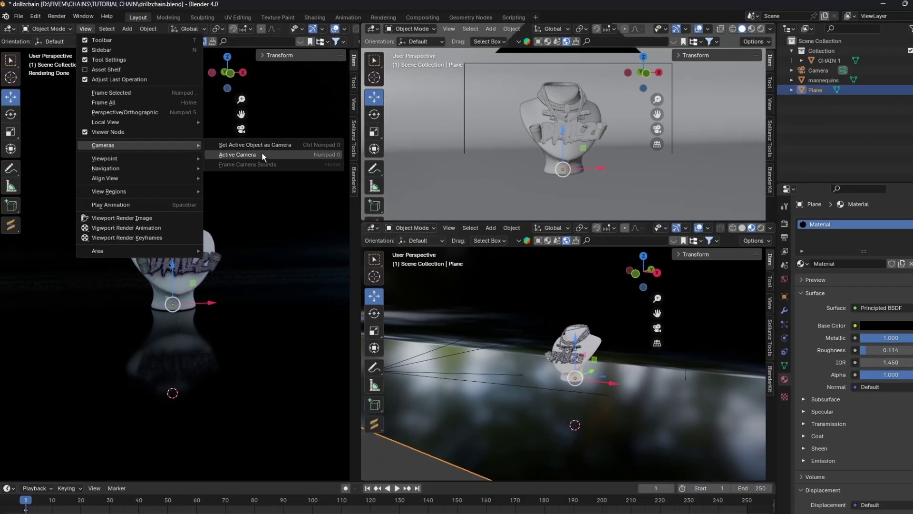
left_click(377, 223)
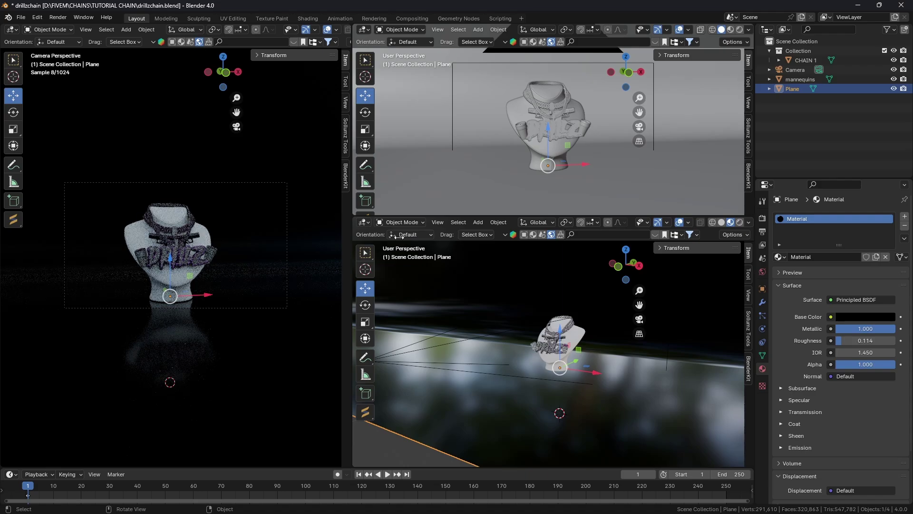
Nudge the camera slightly along X (about -0.065 m) to frame the bust.
scroll(468, 287, "down", 1)
scroll(468, 287, "down", 1)
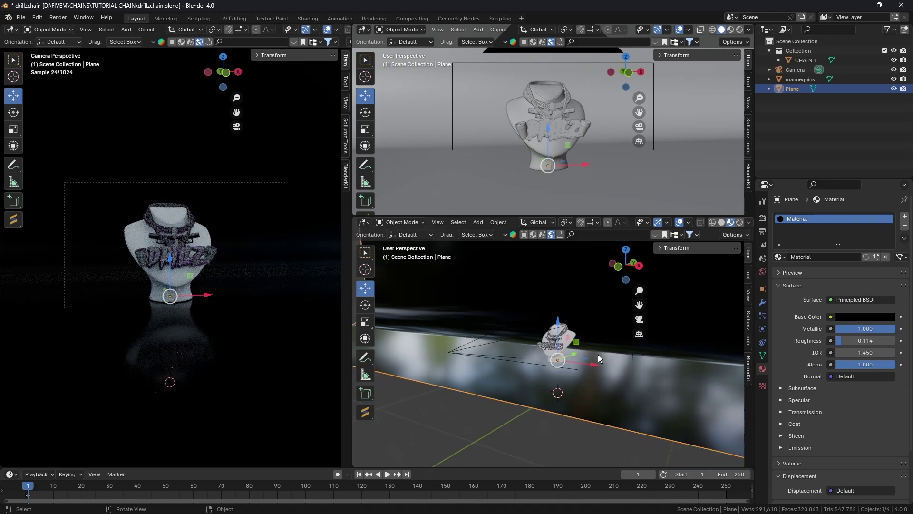
left_click(495, 346)
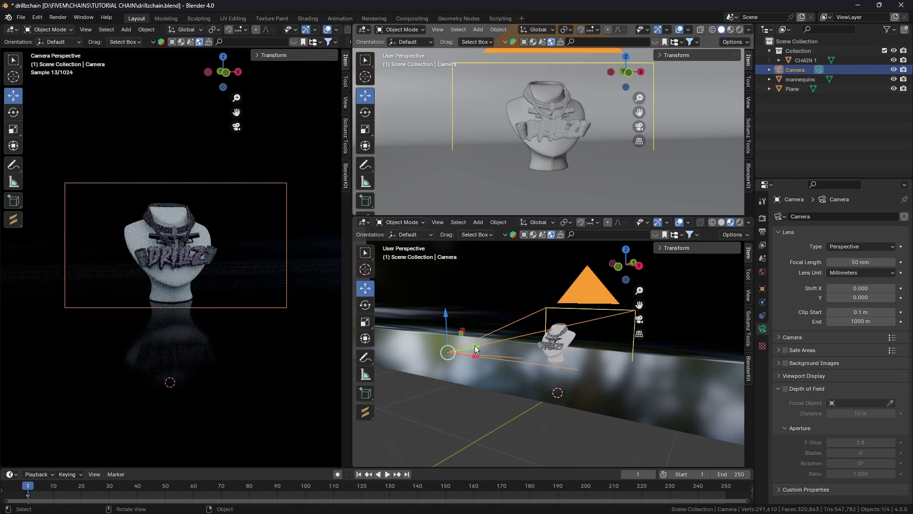
left_click_drag(474, 346, 418, 369)
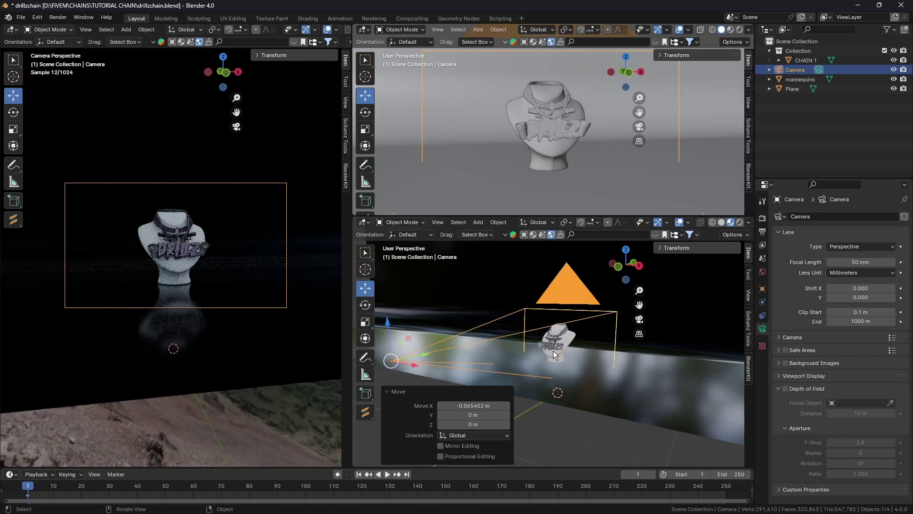
scroll(202, 265, "up", 2)
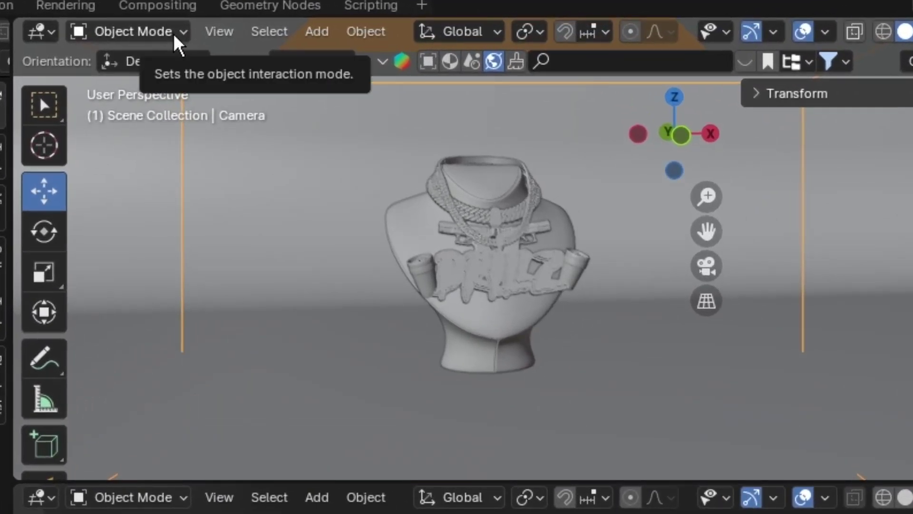
Turn the top-right area into a Shader Editor showing the World nodes.
left_click(44, 30)
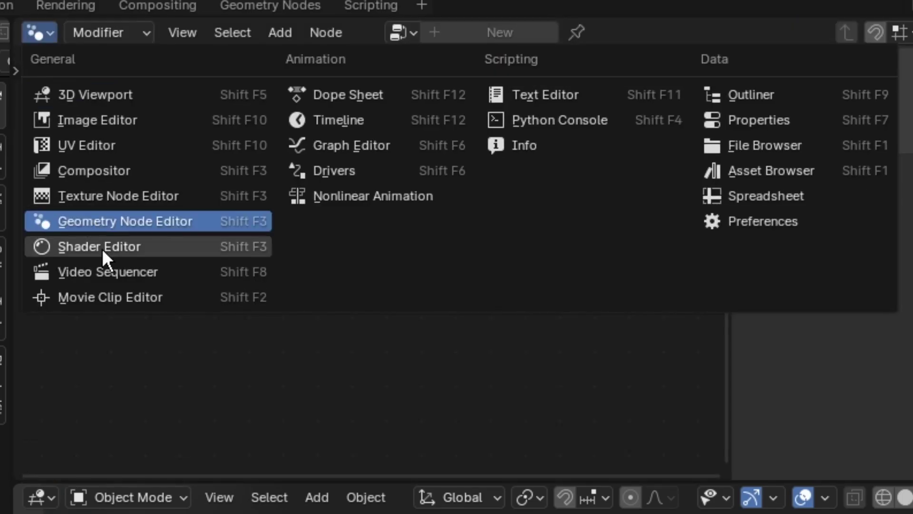
left_click(102, 246)
left_click(143, 33)
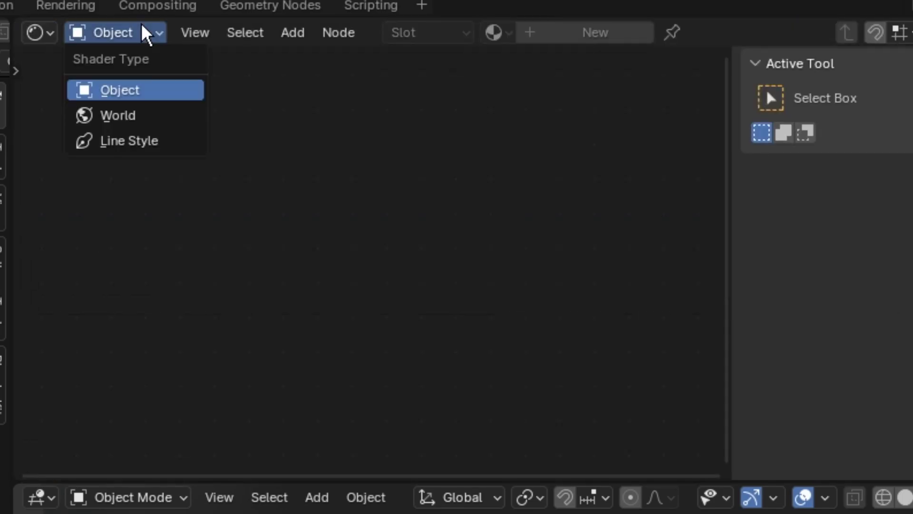
left_click(134, 115)
Rotate the HDRI's Mapping node to 5.2° on the X axis.
scroll(155, 245, "down", 2)
middle_click_drag(155, 245, 277, 142)
scroll(293, 187, "up", 2)
middle_click_drag(293, 187, 374, 86)
scroll(285, 149, "up", 2)
scroll(287, 184, "up", 2)
scroll(275, 171, "up", 1)
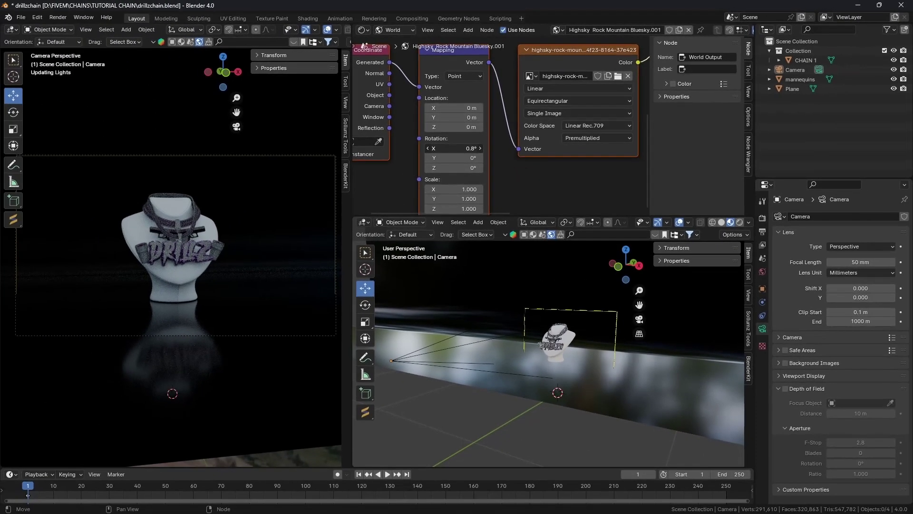
left_click_drag(236, 309, 247, 310)
left_click_drag(455, 148, 472, 148)
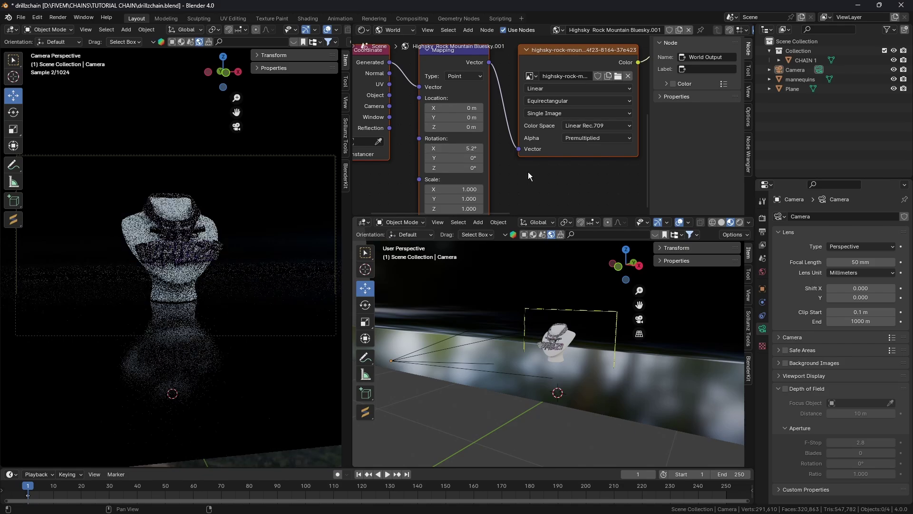
Switch the lower view to Rendered shading and raise the HDRI Mapping X rotation to 17.9°.
left_click(740, 222)
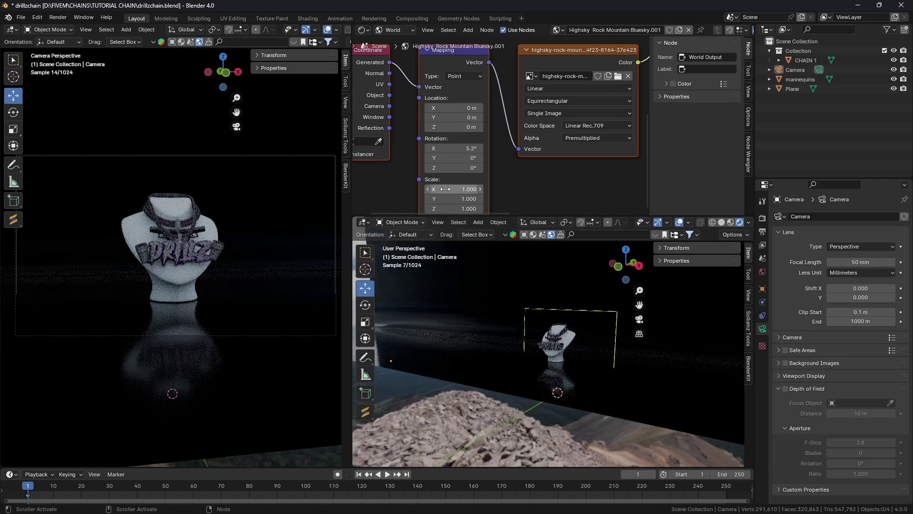
left_click_drag(448, 148, 476, 148)
scroll(488, 289, "down", 5)
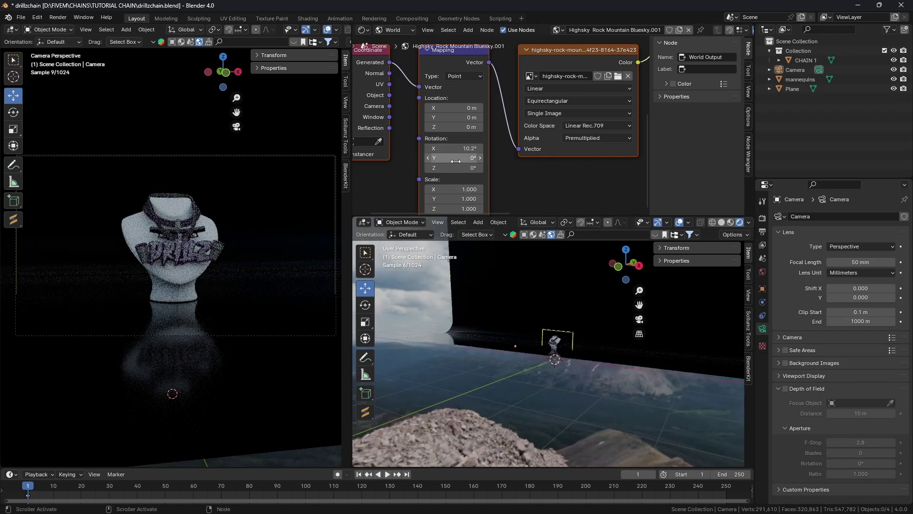
left_click_drag(453, 148, 492, 148)
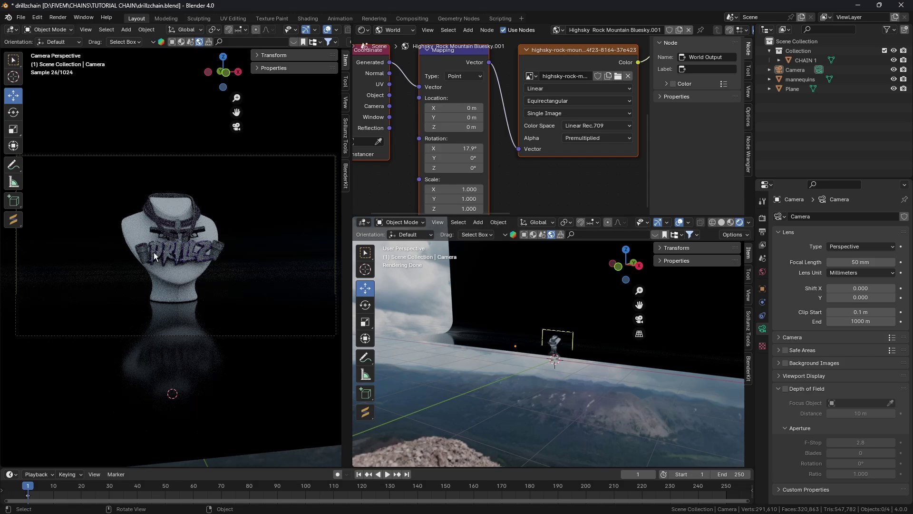
Render the final Cycles image from the camera with F12 and inspect the result.
key("F12")
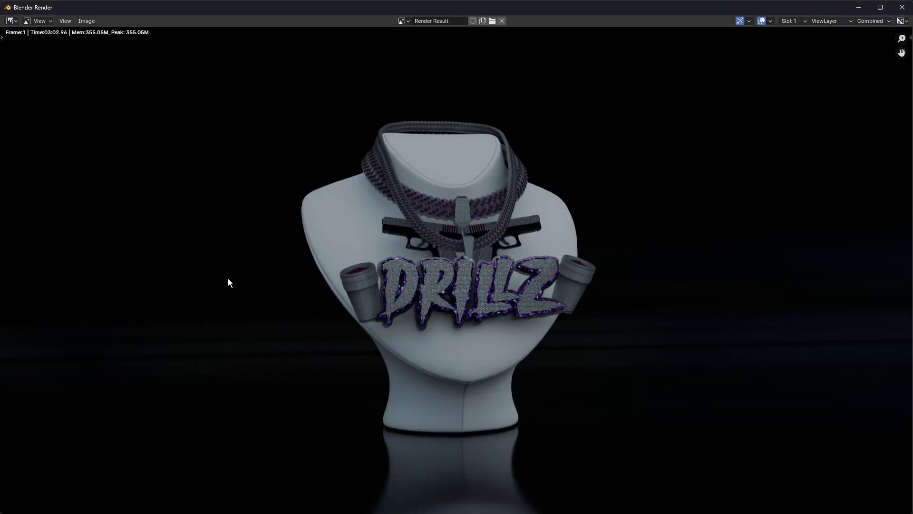
scroll(214, 295, "down", 5)
scroll(214, 294, "up", 7)
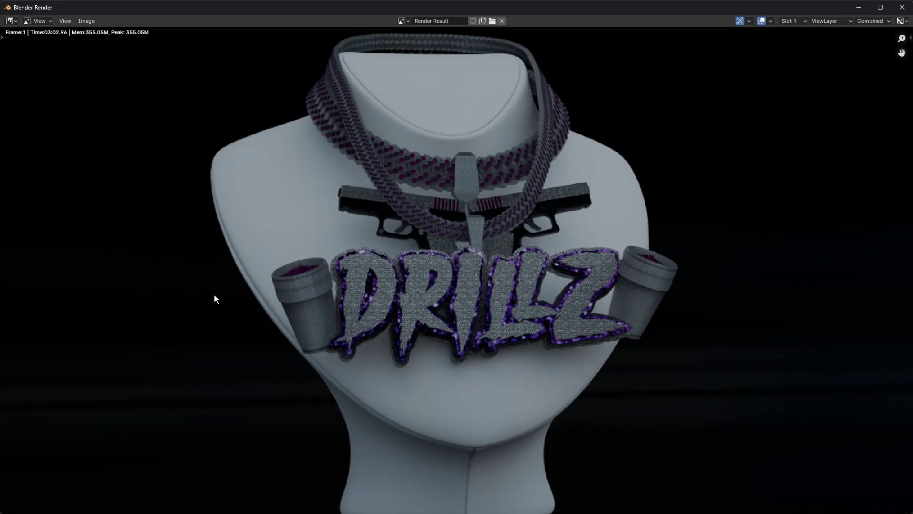
scroll(214, 295, "down", 3)
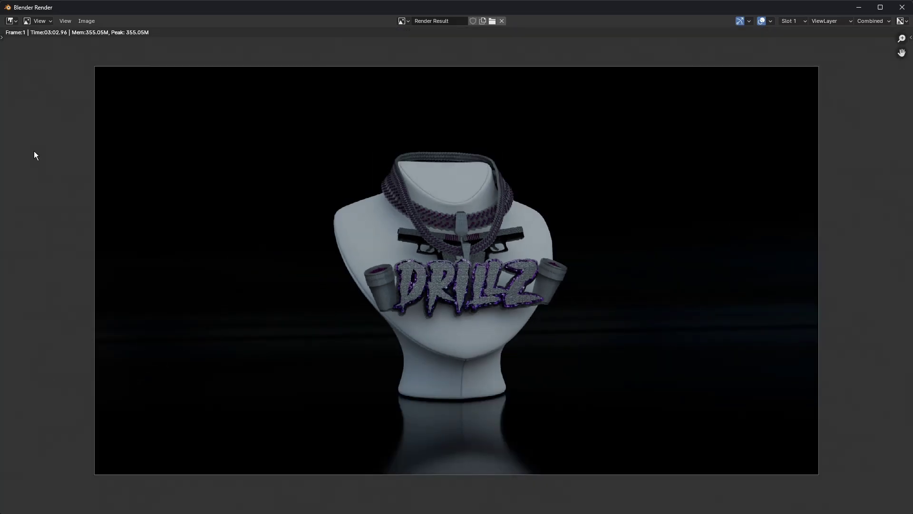
Open Image > Save As for the finished render, defaulting to PNG.
left_click(84, 22)
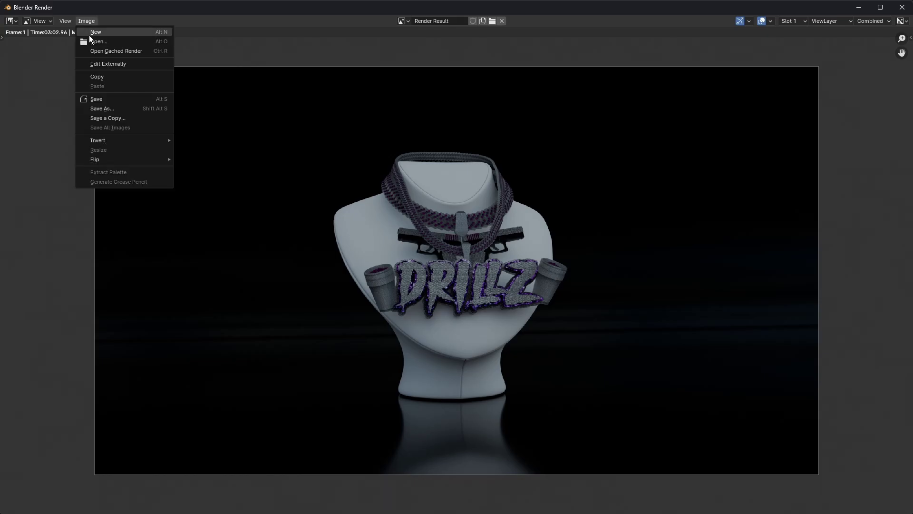
left_click(112, 107)
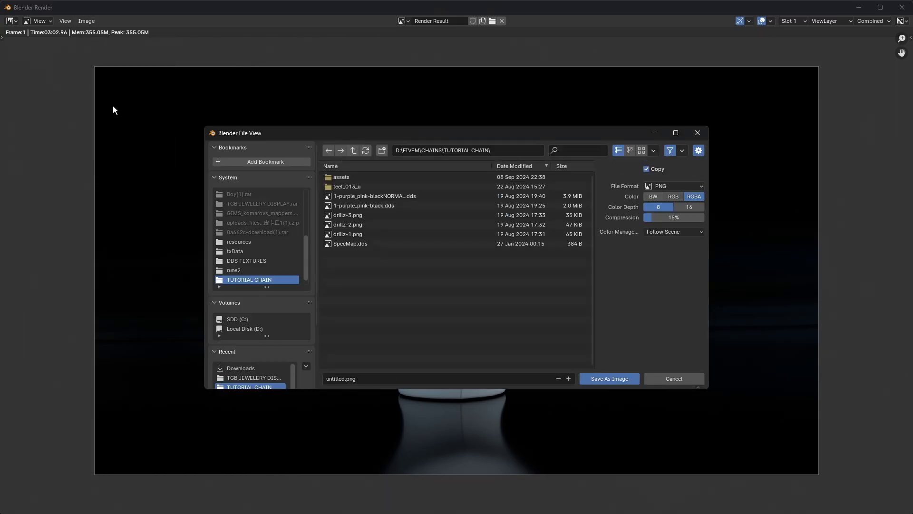